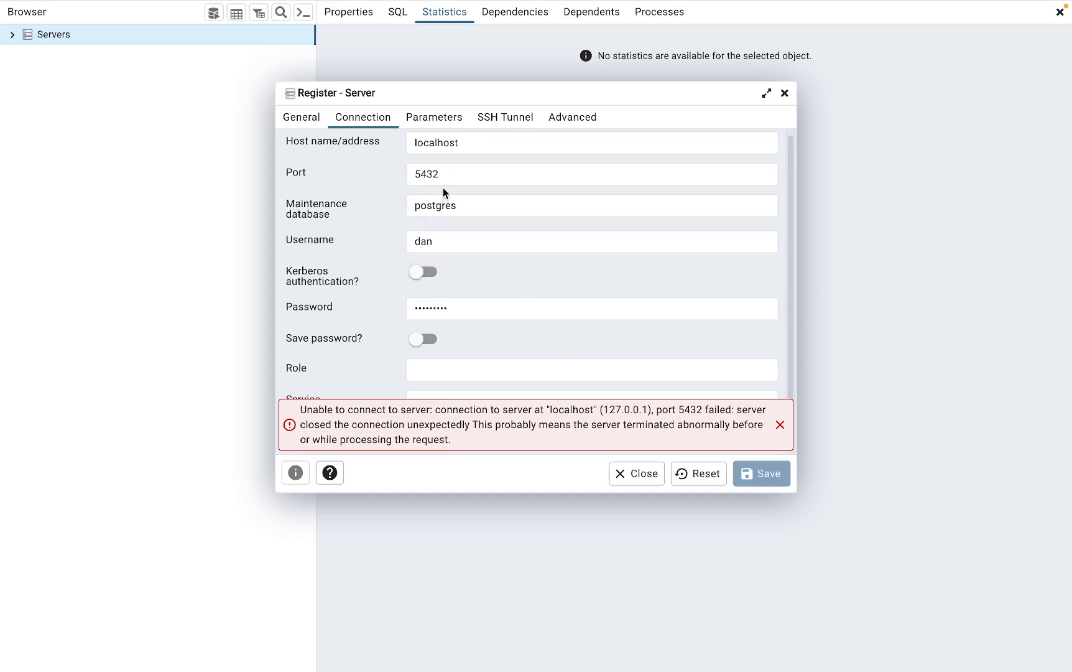
- Switch to VS Code and examine the SSM start-session port-forwarding command and its session output in the terminal
{"action": "mouse_move", "coordinate": [771, 668]}
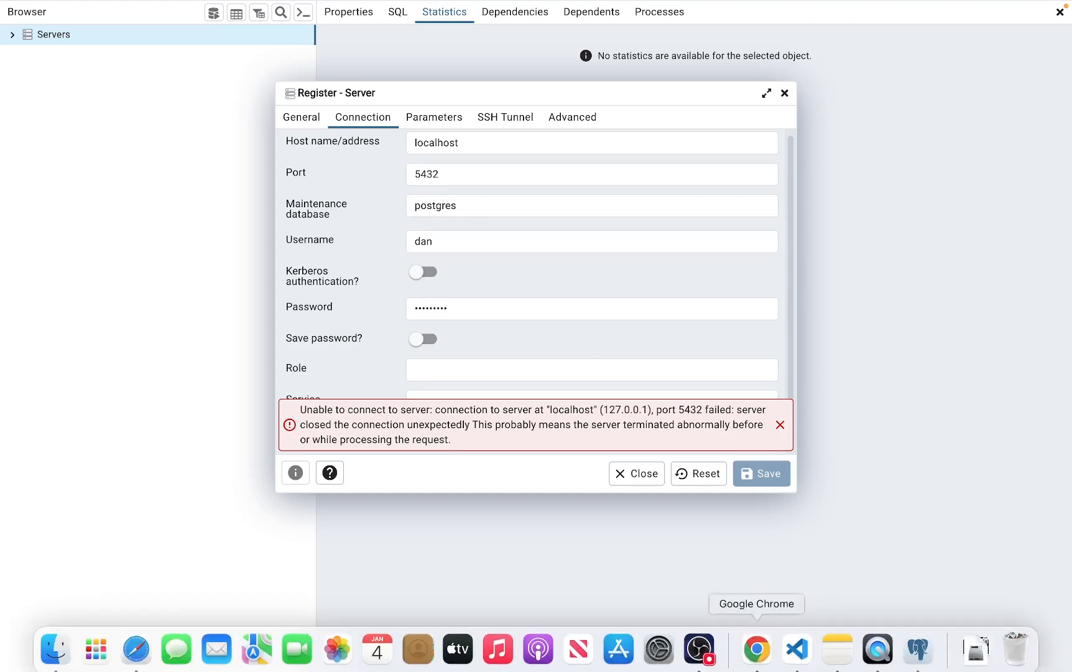
{"action": "left_click", "coordinate": [798, 647]}
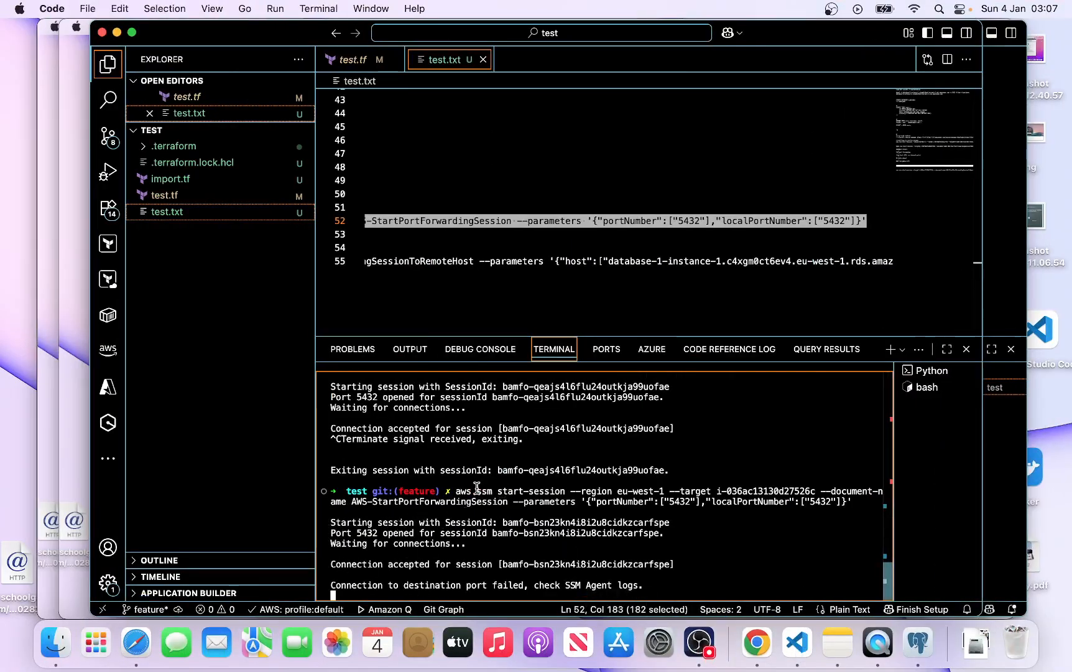
{"action": "left_click_drag", "start_coordinate": [456, 491], "coordinate": [808, 494]}
{"action": "left_click", "coordinate": [602, 491]}
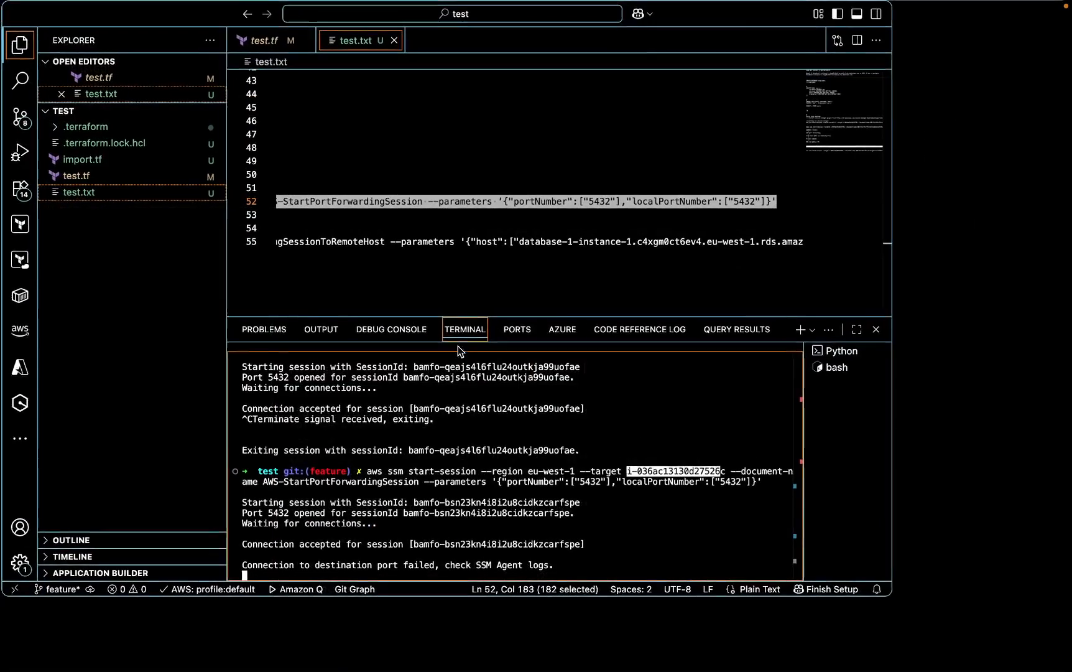
{"action": "left_click", "coordinate": [791, 607]}
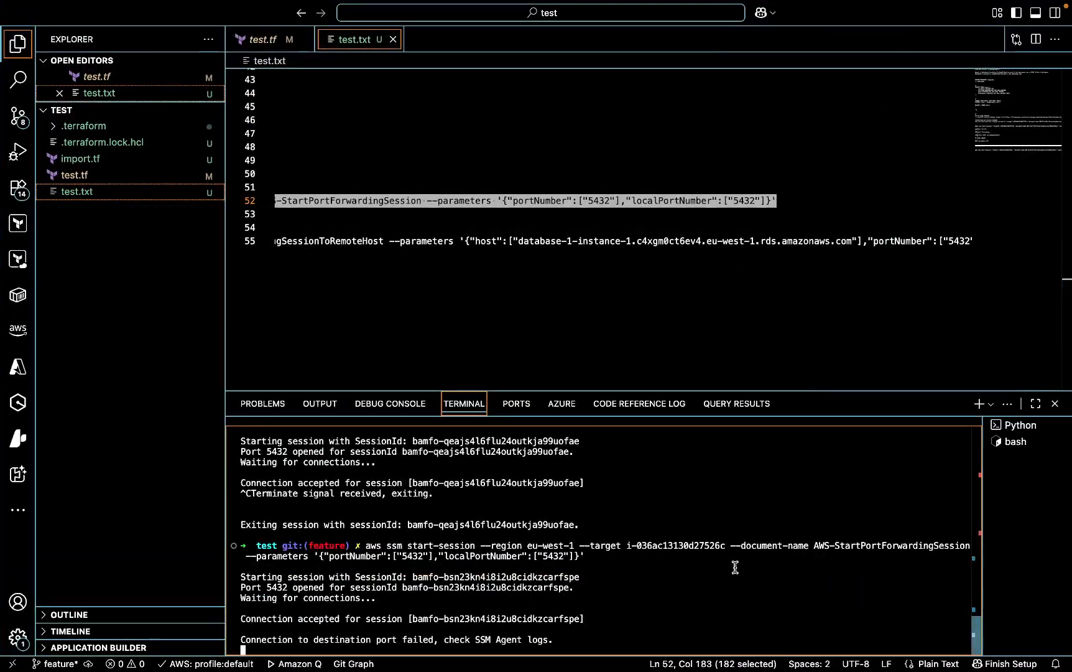
{"action": "left_click_drag", "start_coordinate": [742, 545], "coordinate": [802, 548]}
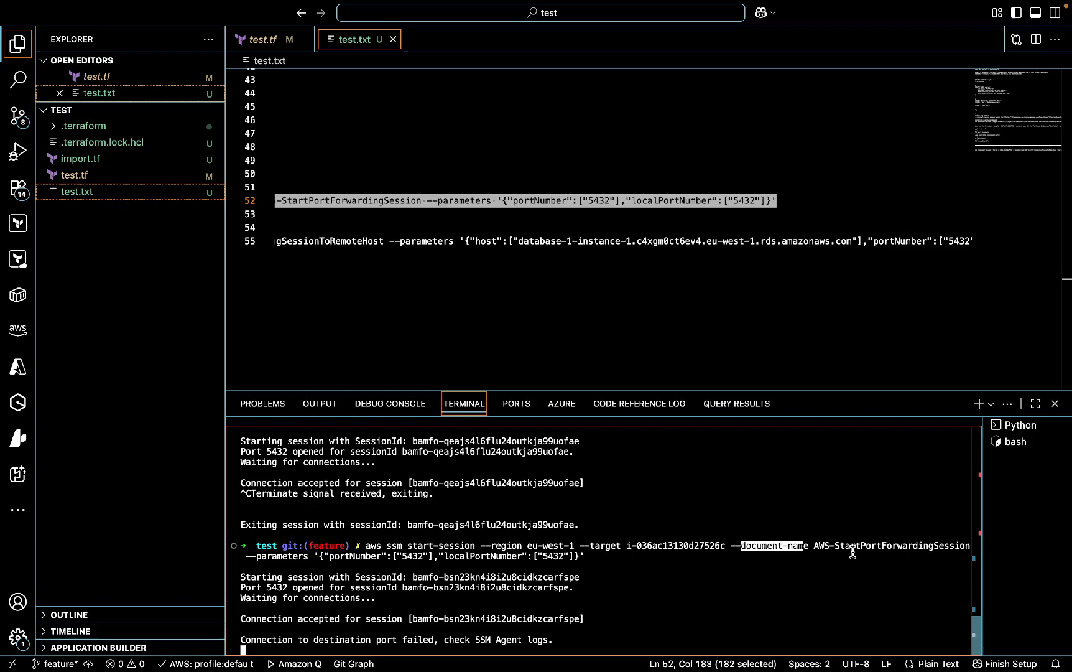
{"action": "left_click_drag", "start_coordinate": [921, 551], "coordinate": [944, 551]}
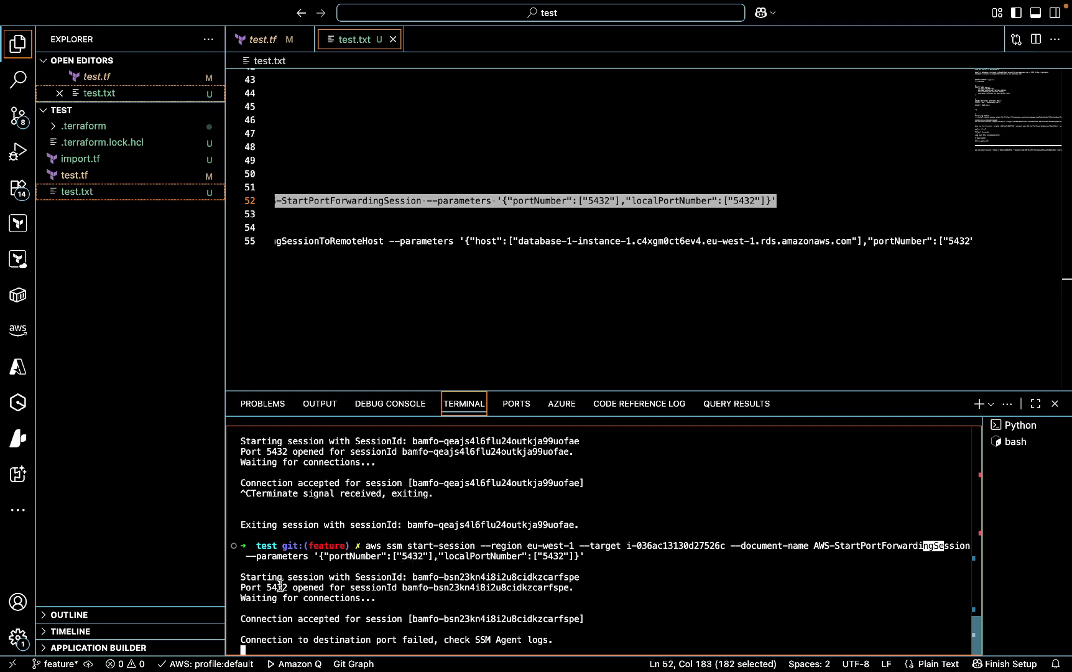
{"action": "left_click_drag", "start_coordinate": [246, 577], "coordinate": [399, 579]}
{"action": "left_click_drag", "start_coordinate": [240, 598], "coordinate": [361, 596]}
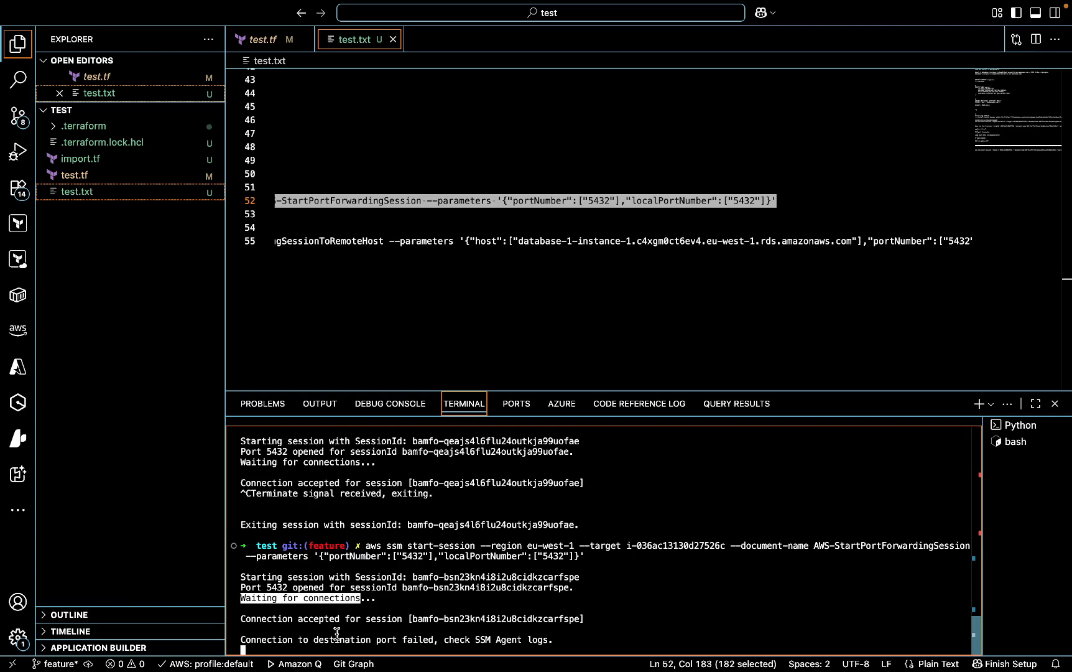
- Switch to the browser's slides tab and review each layer of the diagram from pgAdmin down to RDS
{"action": "mouse_move", "coordinate": [483, 671]}
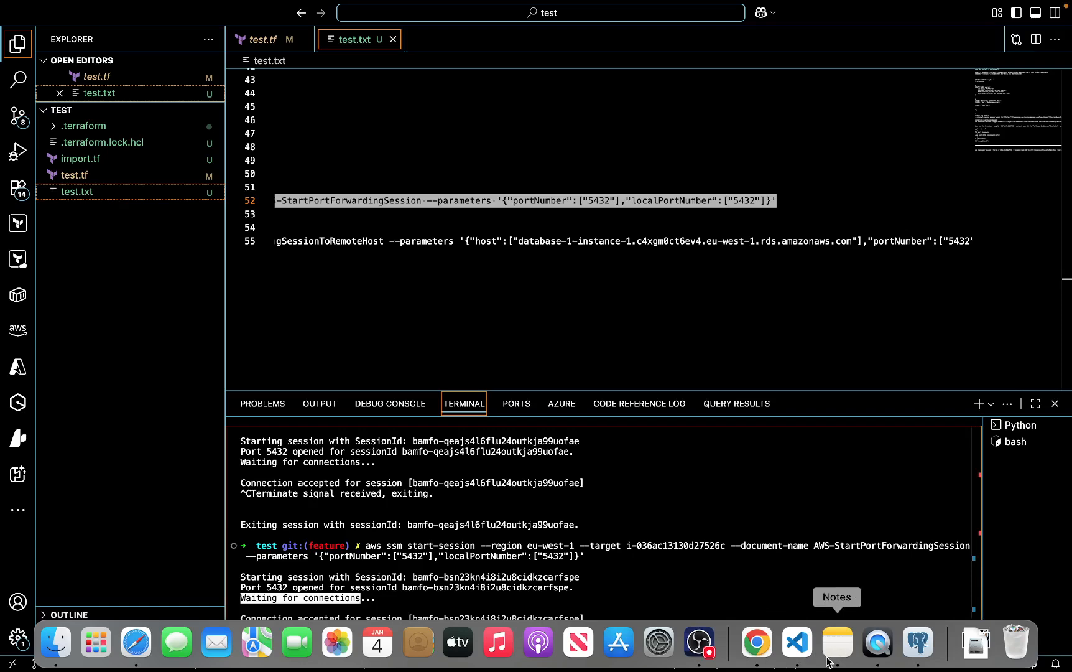
{"action": "left_click", "coordinate": [128, 646]}
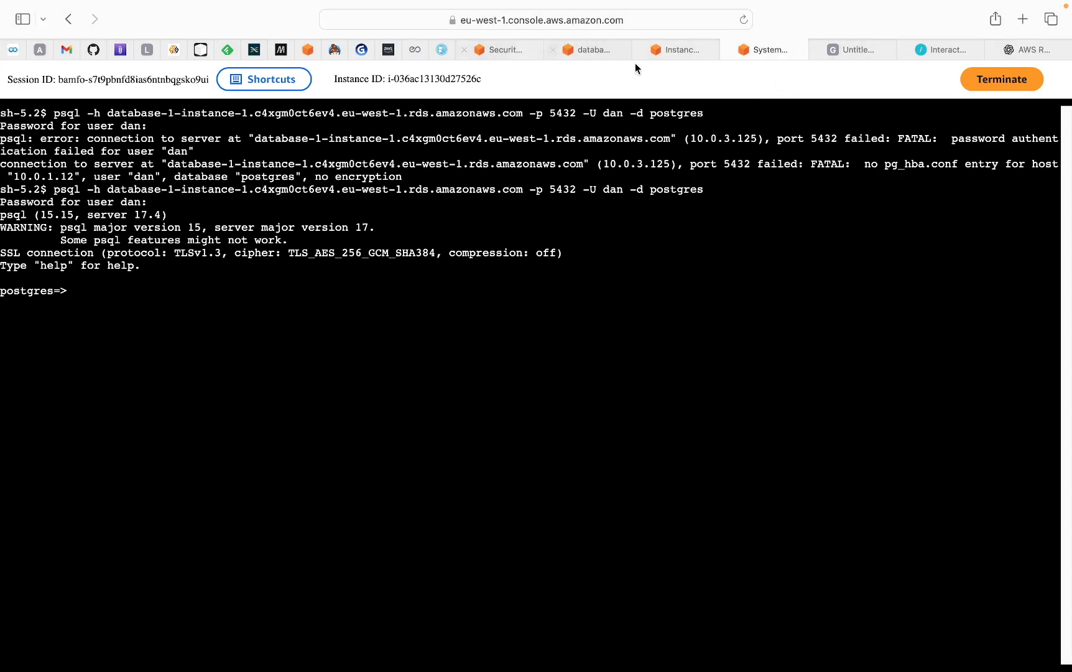
{"action": "left_click", "coordinate": [853, 49]}
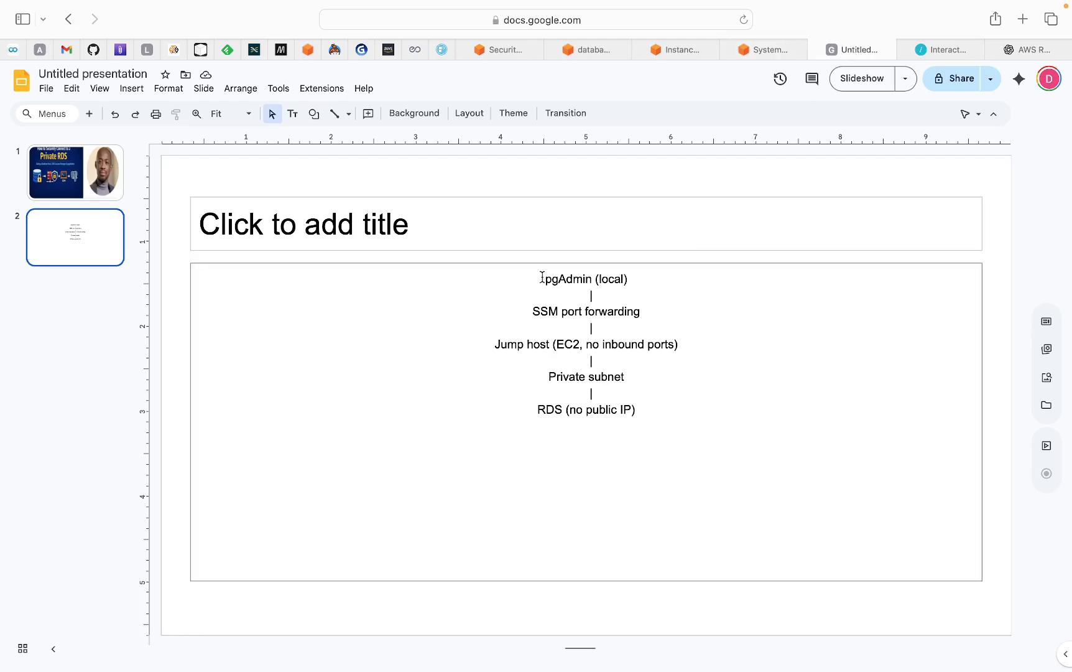
{"action": "left_click_drag", "start_coordinate": [542, 279], "coordinate": [635, 281]}
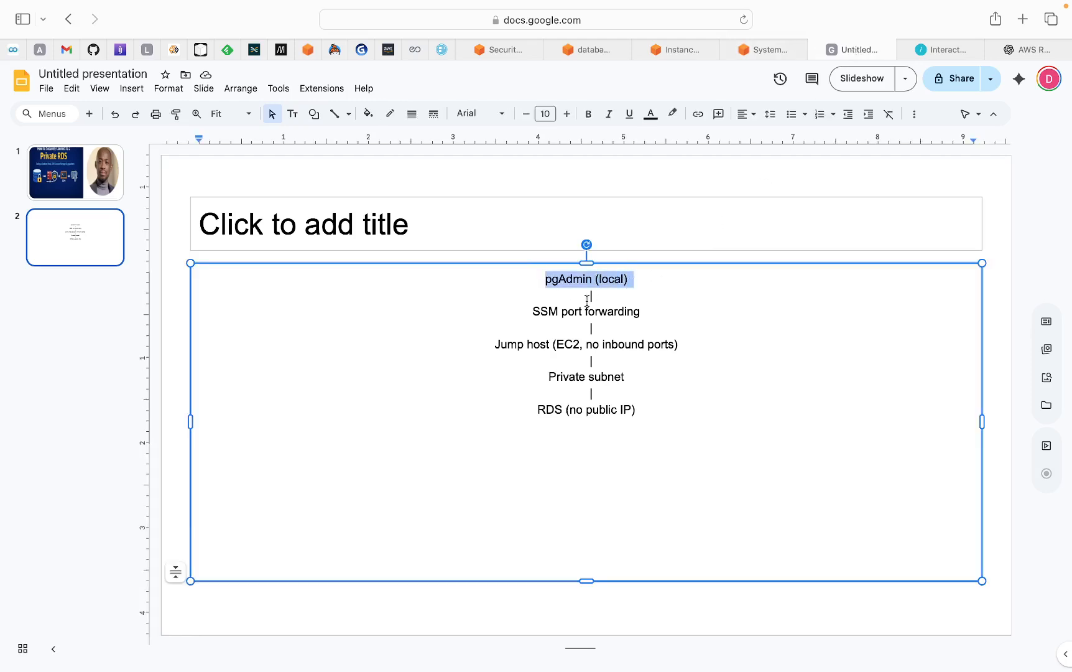
{"action": "left_click_drag", "start_coordinate": [531, 314], "coordinate": [642, 312]}
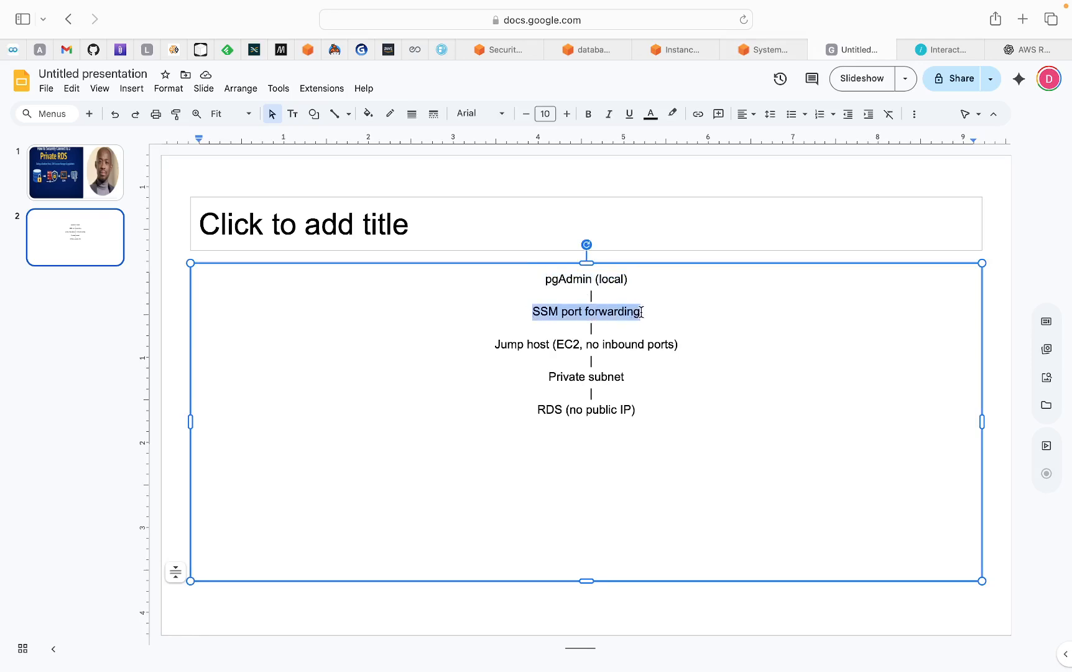
{"action": "left_click_drag", "start_coordinate": [492, 346], "coordinate": [671, 339]}
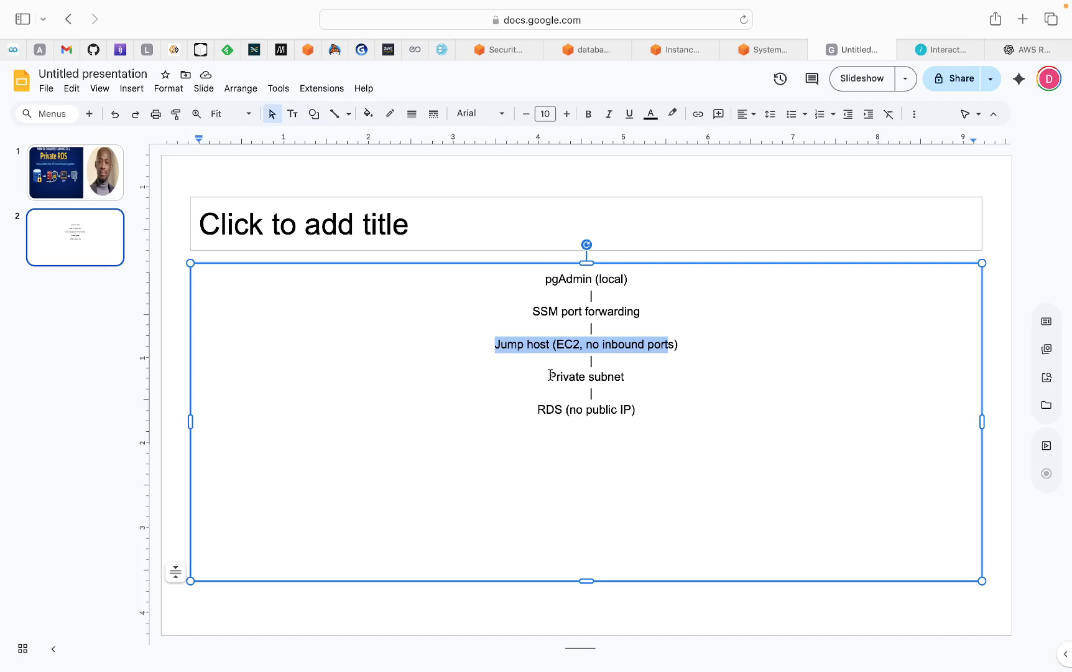
{"action": "left_click_drag", "start_coordinate": [549, 375], "coordinate": [625, 372]}
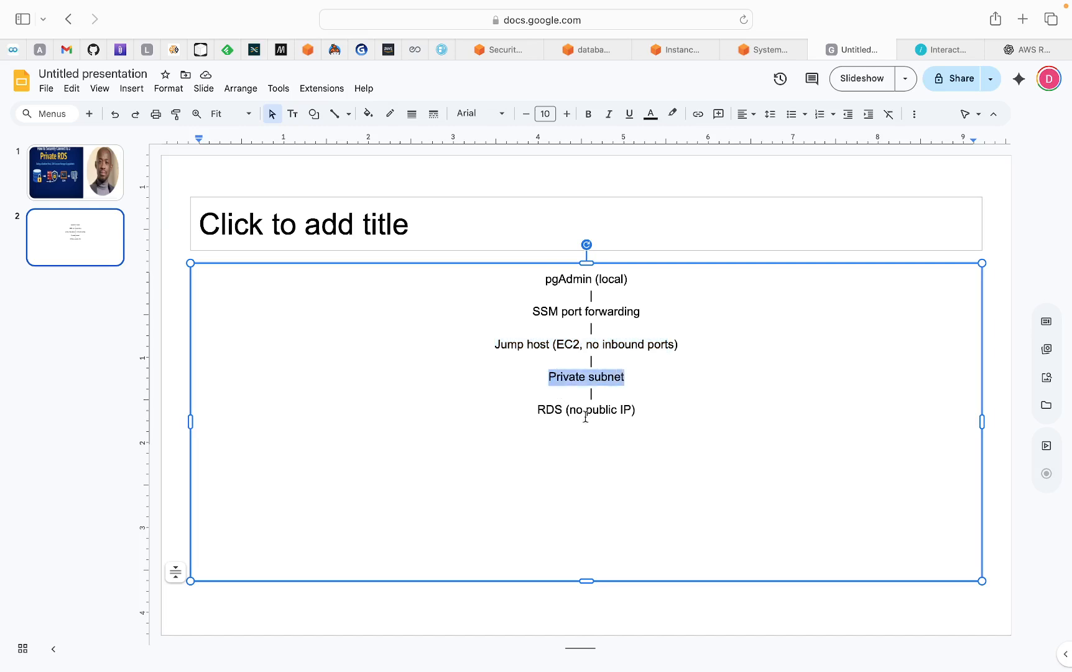
{"action": "left_click_drag", "start_coordinate": [496, 343], "coordinate": [629, 408]}
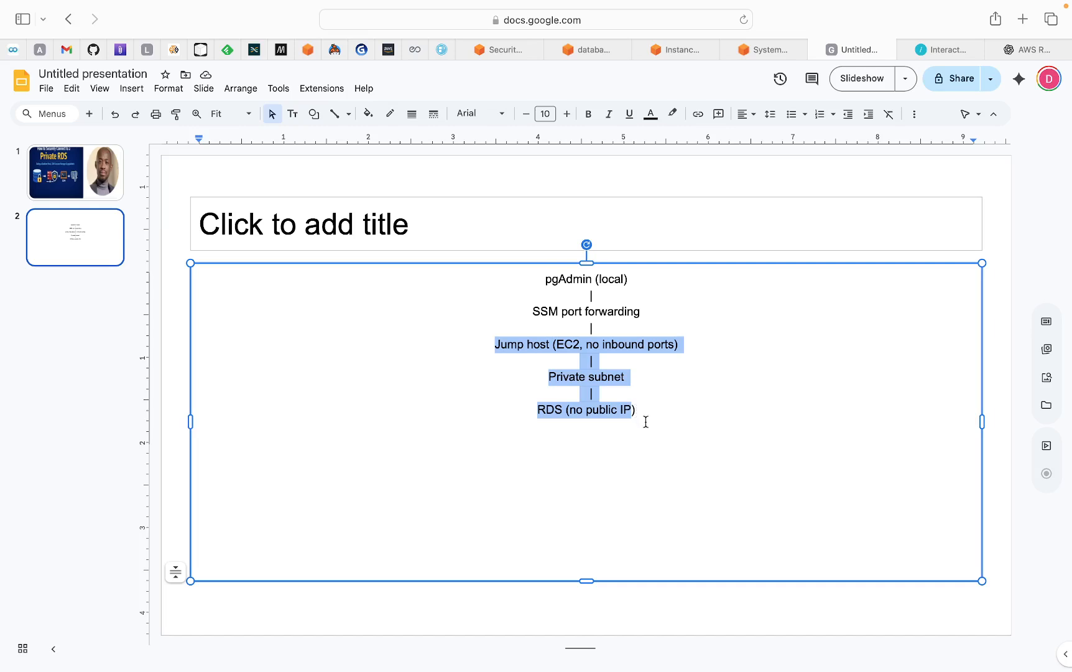
{"action": "left_click", "coordinate": [646, 422]}
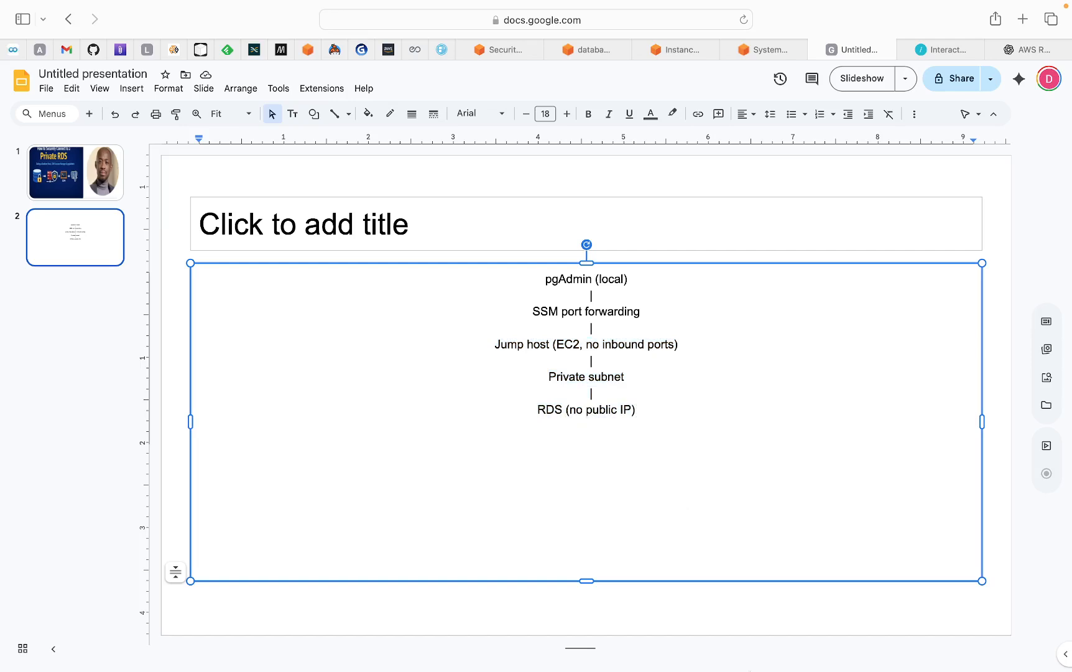
- Close the extra my-workspace editor window and return to the test project window
{"action": "mouse_move", "coordinate": [757, 667]}
{"action": "left_click", "coordinate": [798, 643]}
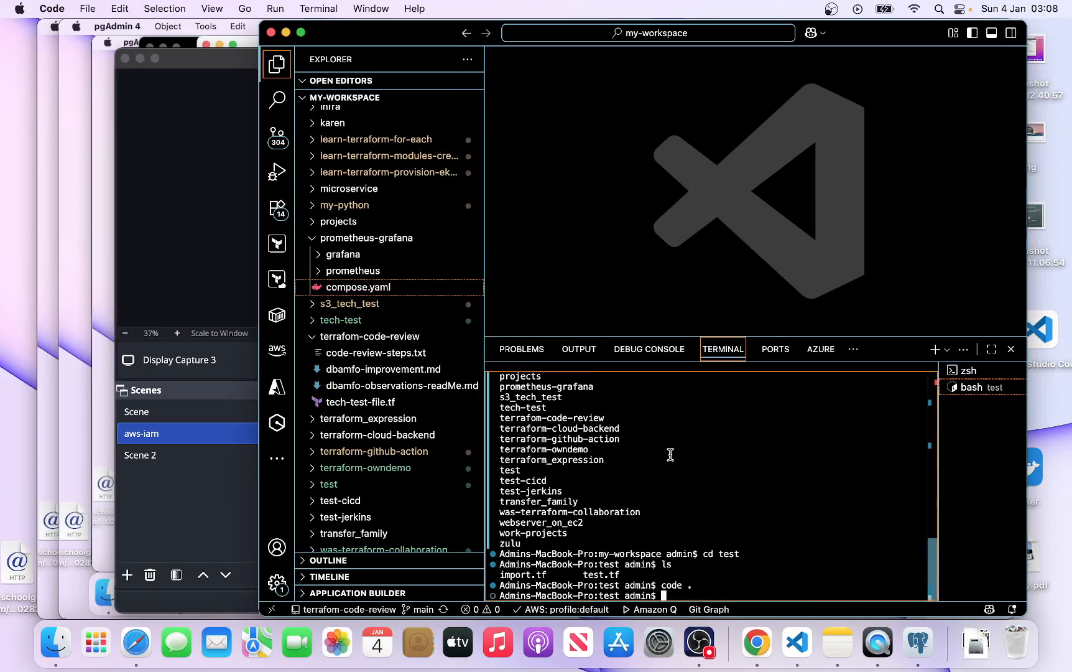
{"action": "left_click", "coordinate": [301, 31]}
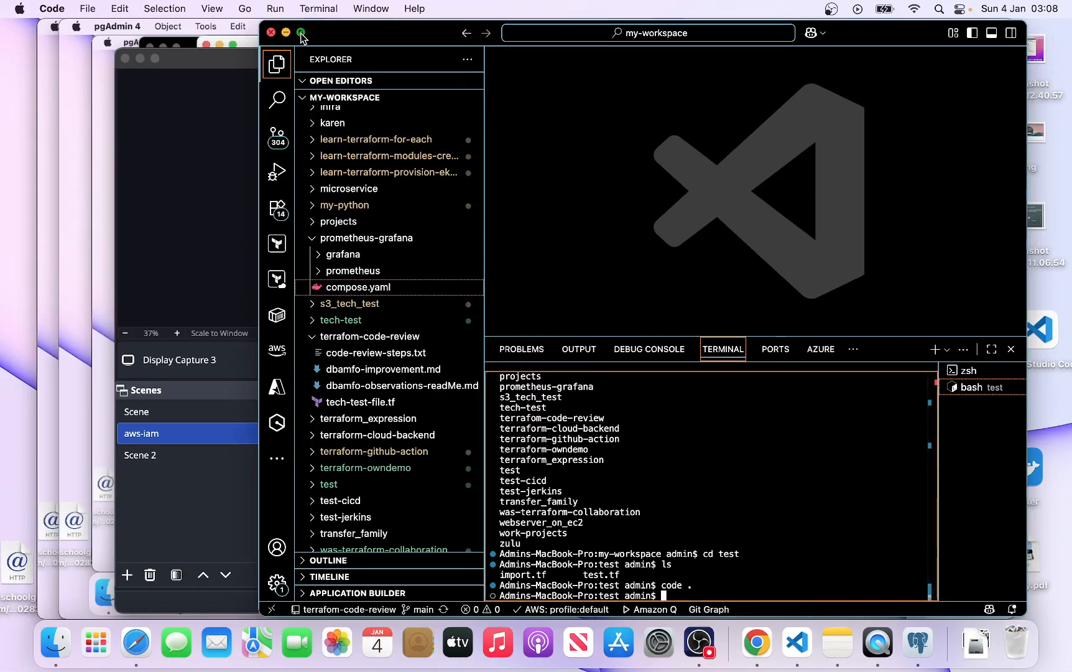
{"action": "mouse_move", "coordinate": [5, 7]}
{"action": "left_click", "coordinate": [11, 28]}
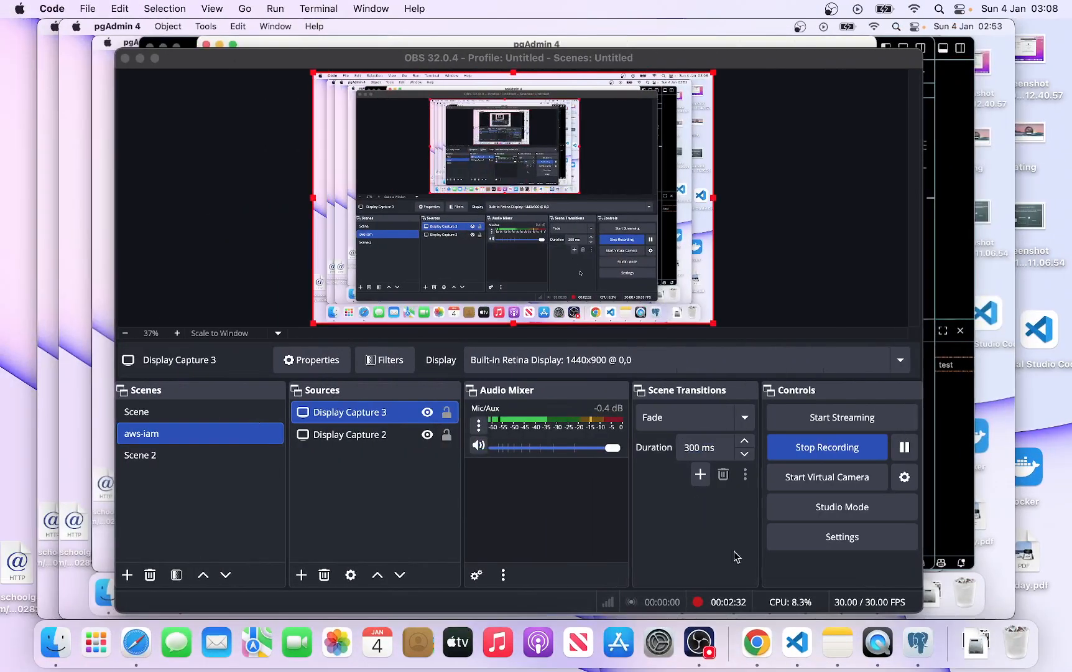
{"action": "left_click", "coordinate": [801, 642]}
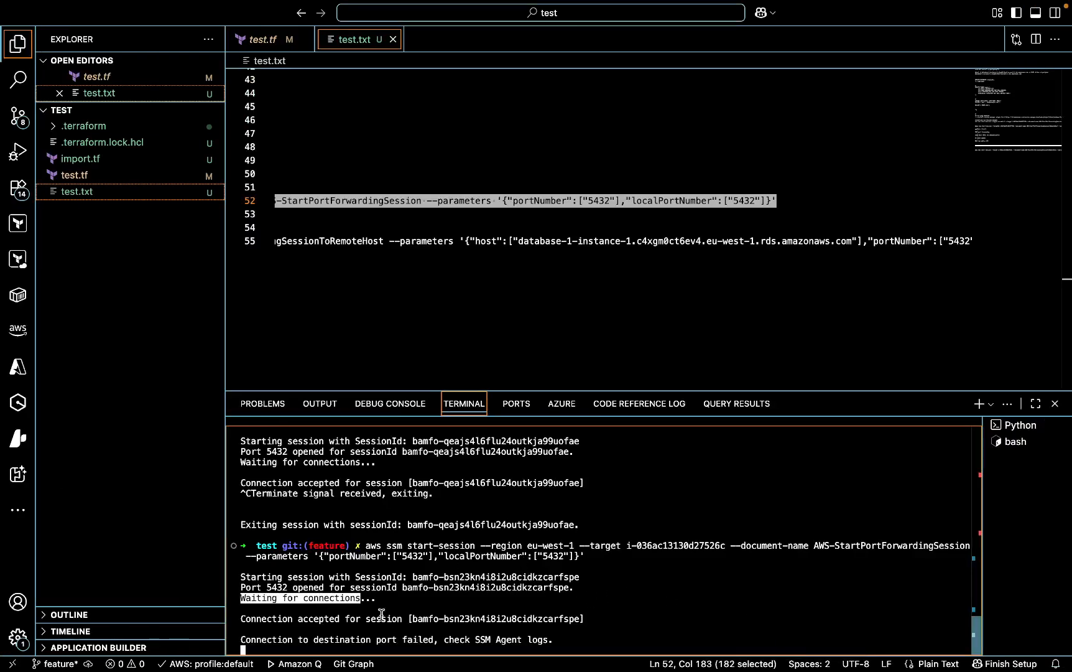
- Compare the region and target instance options of the two SSM commands on lines 52 and 55
{"action": "left_click", "coordinate": [456, 283]}
{"action": "scroll", "coordinate": [436, 324], "scroll_direction": "left", "scroll_amount": 15}
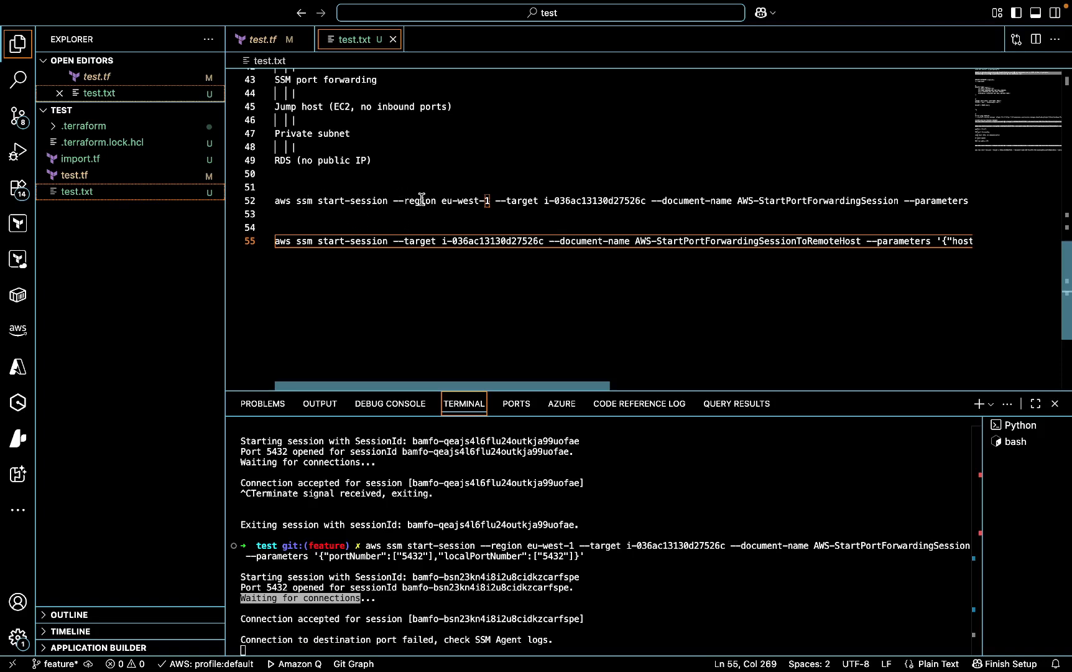
{"action": "left_click_drag", "start_coordinate": [409, 201], "coordinate": [476, 200]}
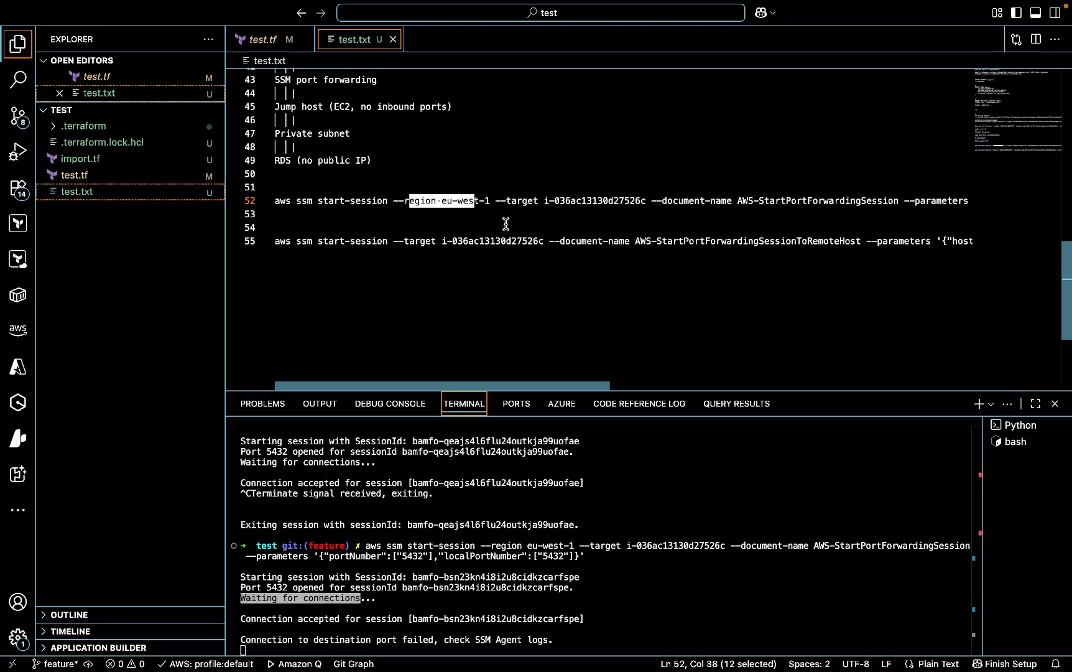
{"action": "left_click_drag", "start_coordinate": [505, 386], "coordinate": [898, 395]}
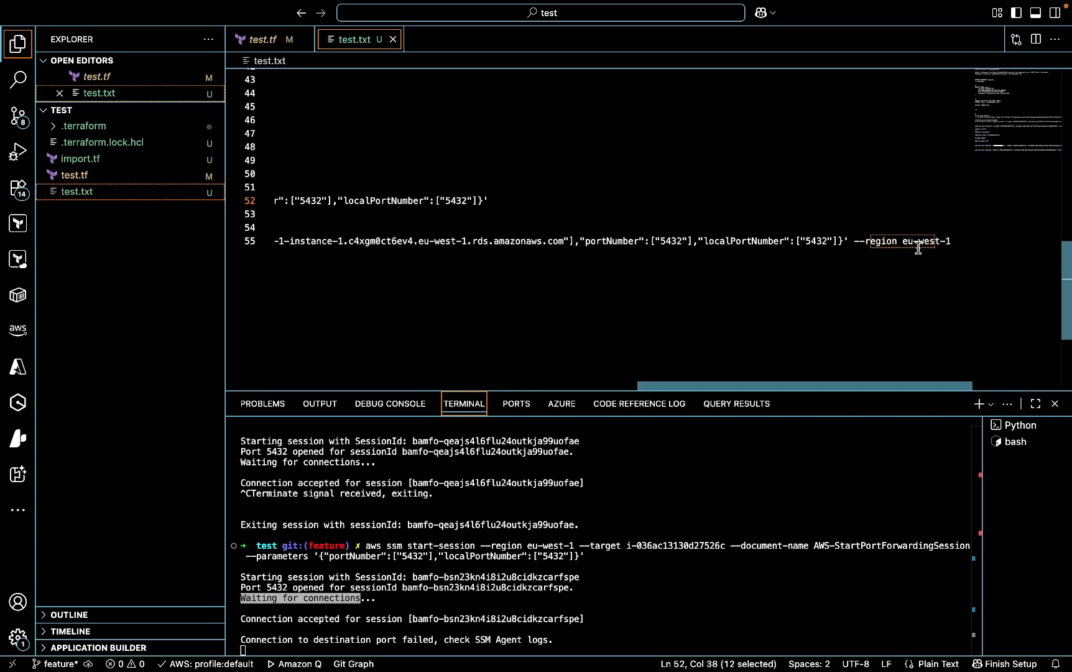
{"action": "left_click_drag", "start_coordinate": [812, 384], "coordinate": [354, 376]}
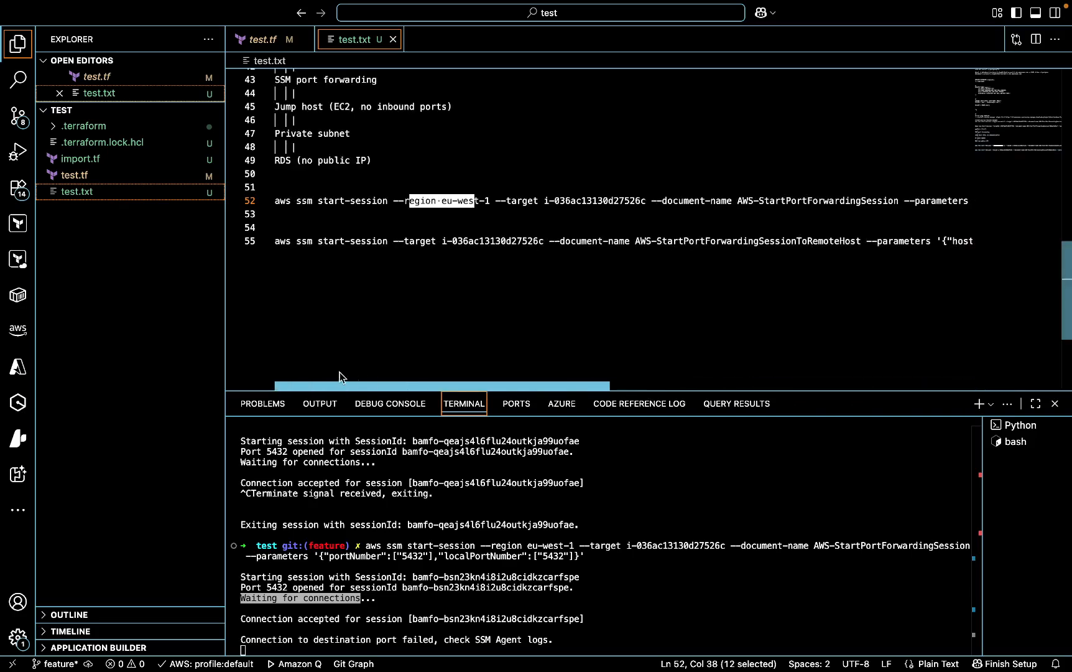
{"action": "left_click_drag", "start_coordinate": [545, 200], "coordinate": [629, 201]}
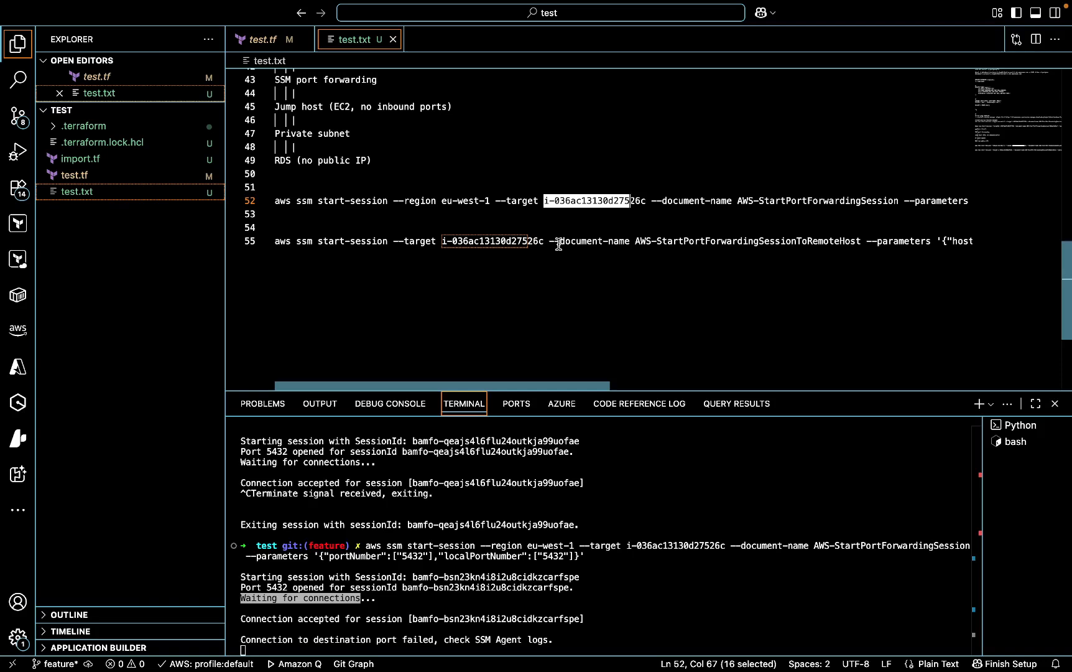
{"action": "left_click_drag", "start_coordinate": [656, 200], "coordinate": [716, 201]}
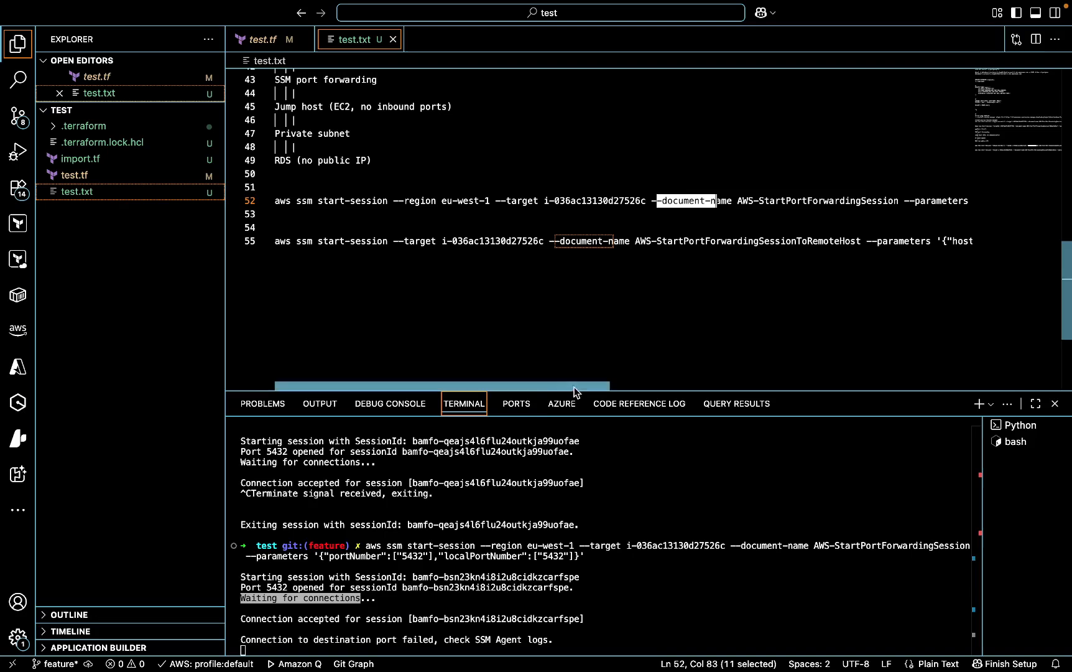
- Compare the document names and parameters of the two SSM commands on lines 52 and 55
{"action": "left_click_drag", "start_coordinate": [573, 390], "coordinate": [721, 261]}
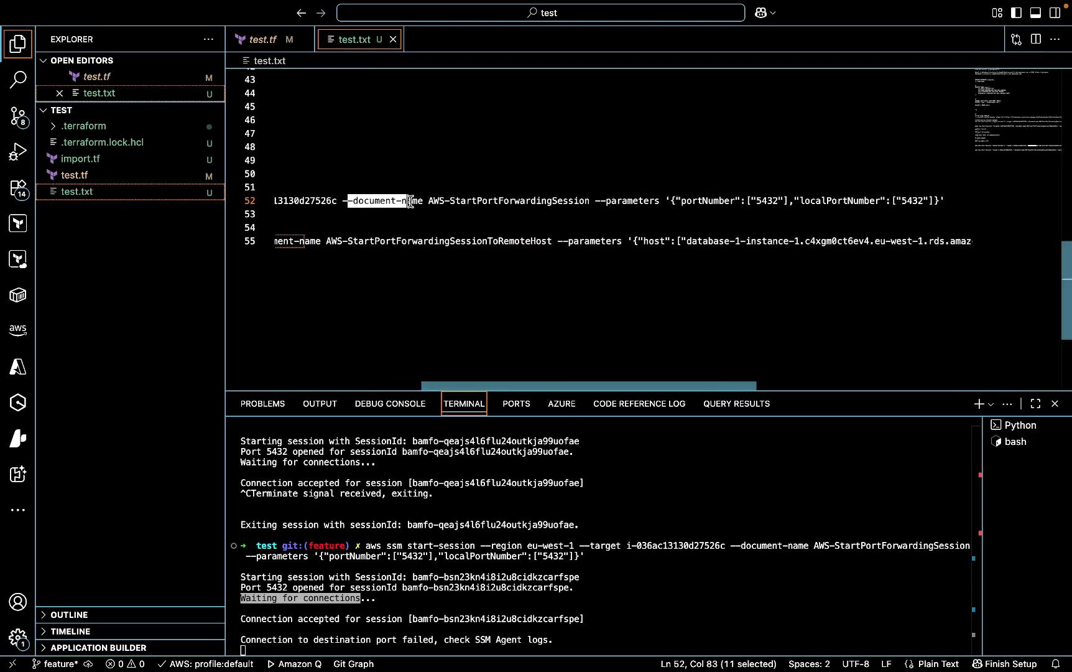
{"action": "left_click_drag", "start_coordinate": [429, 203], "coordinate": [980, 206]}
{"action": "left_click_drag", "start_coordinate": [737, 200], "coordinate": [897, 207]}
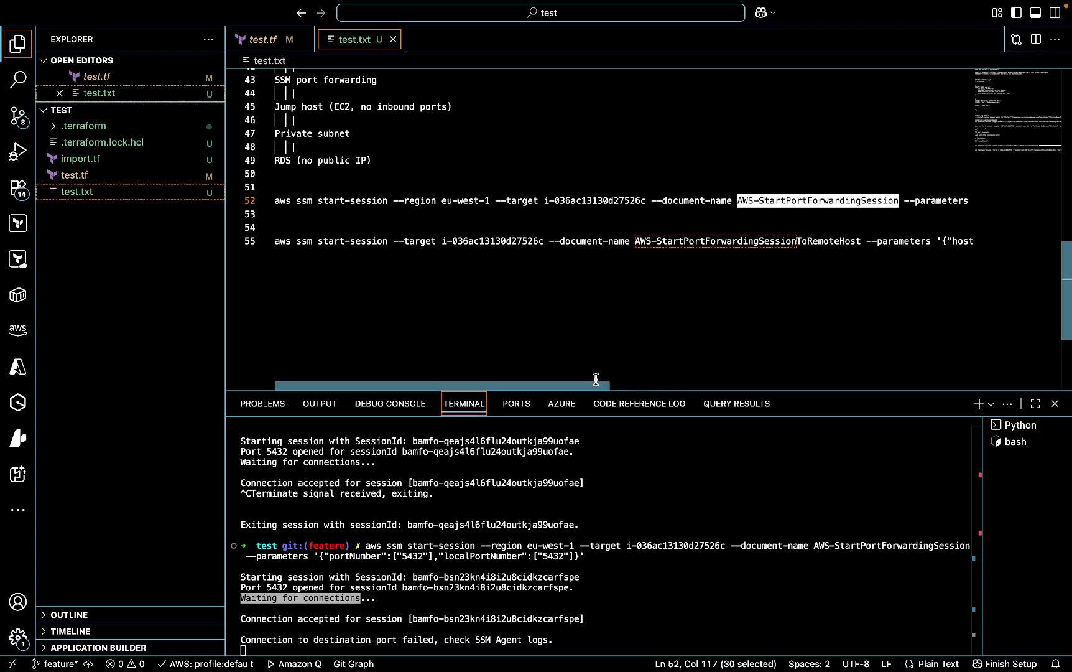
{"action": "left_click_drag", "start_coordinate": [595, 385], "coordinate": [735, 397]}
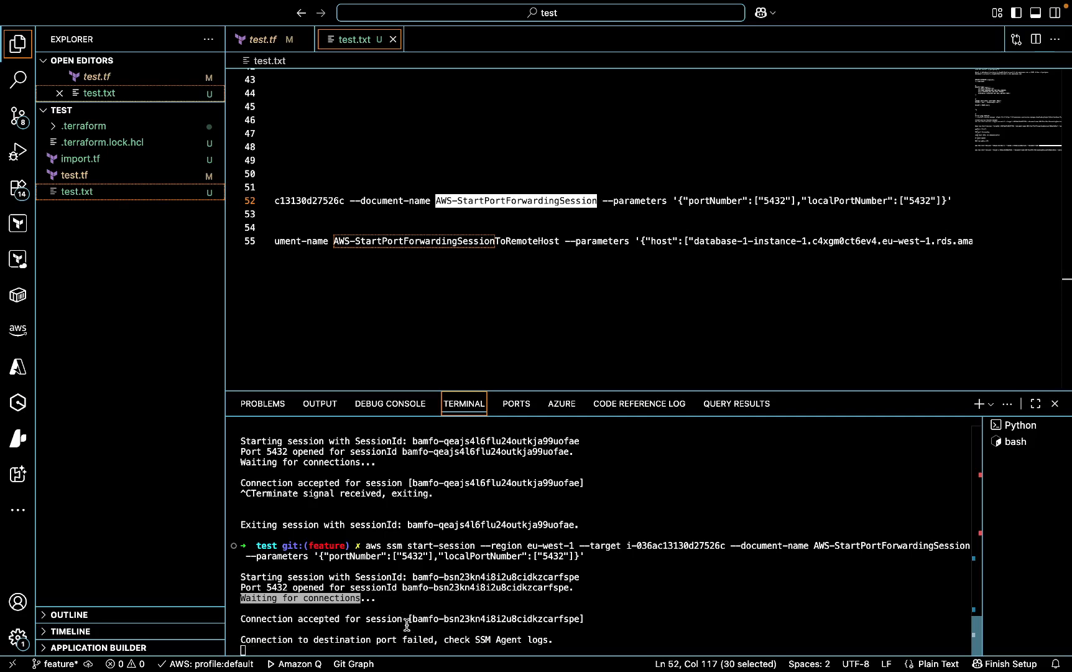
{"action": "left_click_drag", "start_coordinate": [623, 385], "coordinate": [533, 384]}
{"action": "left_click", "coordinate": [670, 264]}
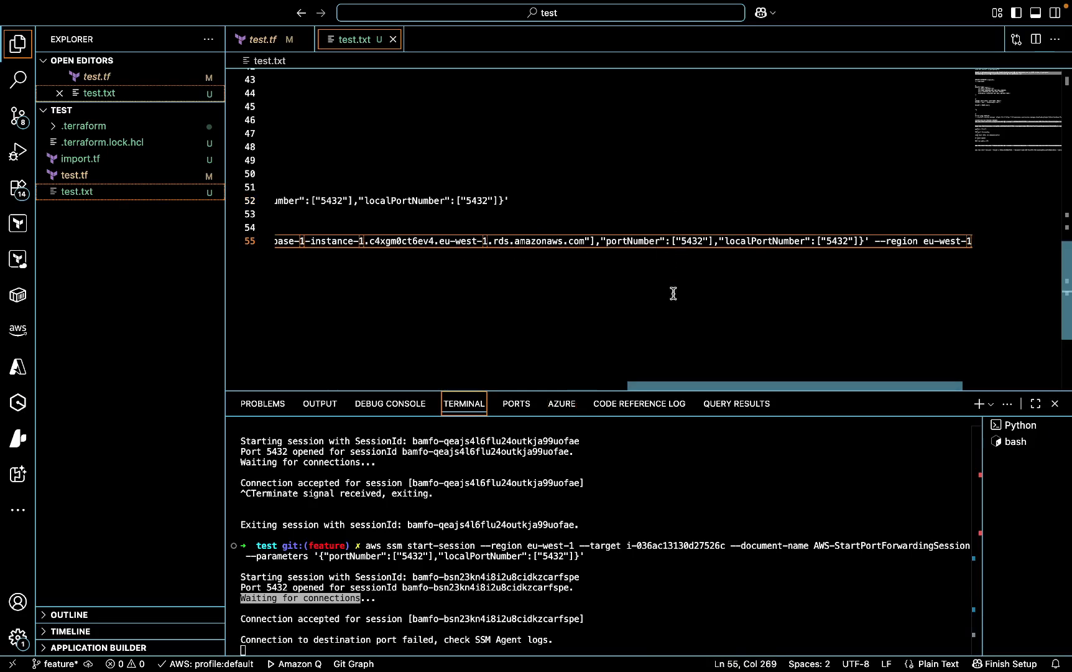
- Examine the remote-host command on line 55 through to its --region option
{"action": "left_click_drag", "start_coordinate": [657, 386], "coordinate": [415, 373]}
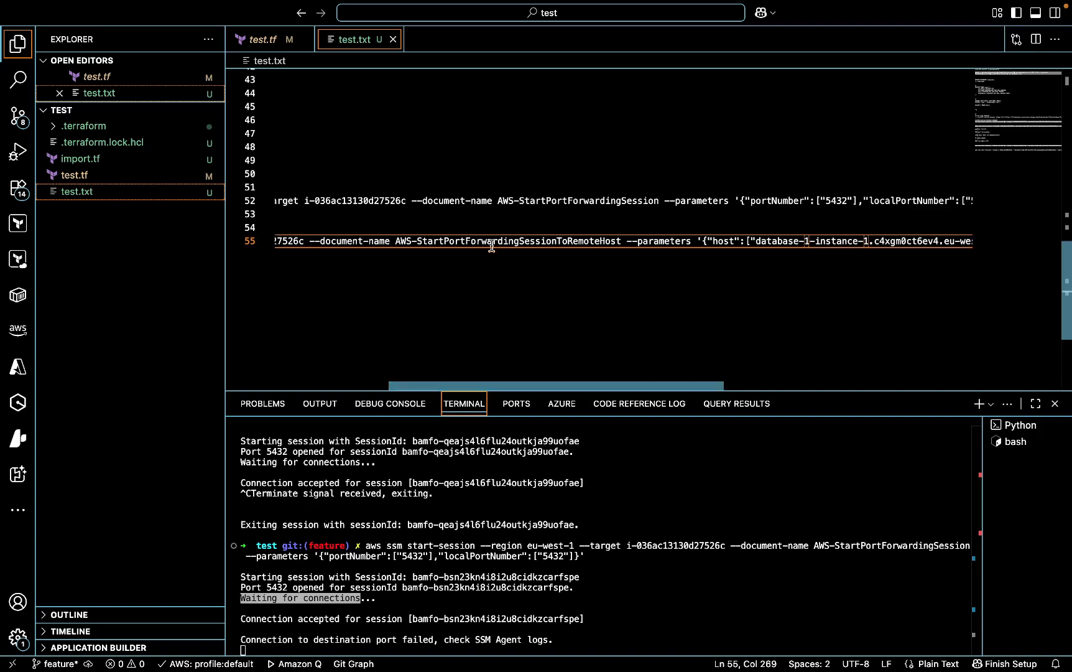
{"action": "left_click", "coordinate": [464, 241]}
{"action": "key", "text": "shift+End"}
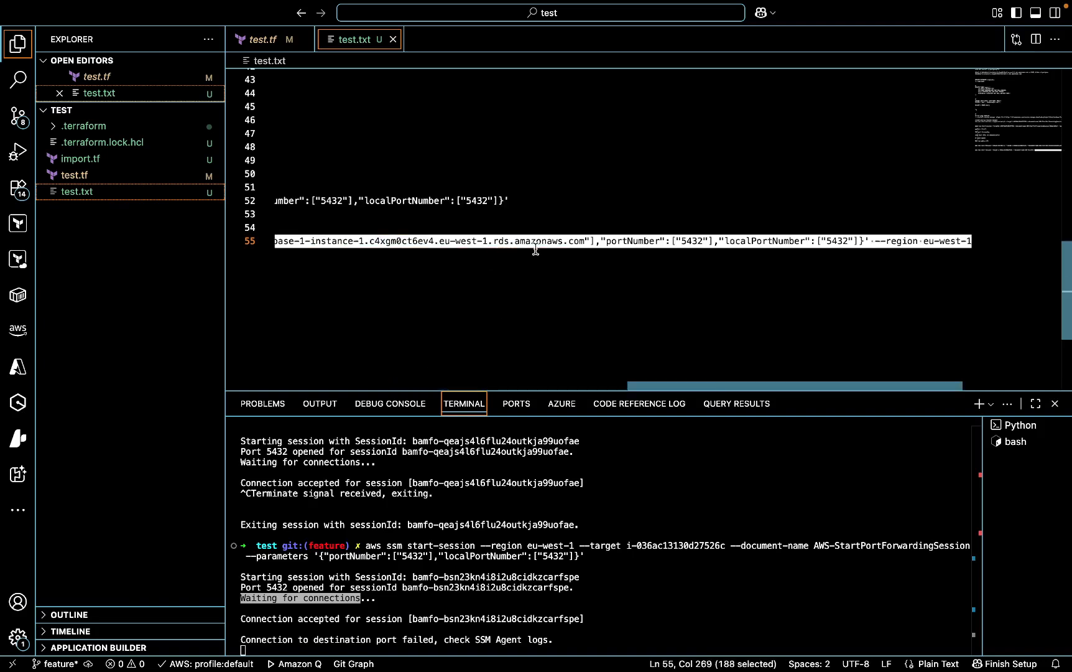
{"action": "left_click_drag", "start_coordinate": [544, 251], "coordinate": [267, 242]}
{"action": "key", "text": "shift+End"}
{"action": "left_click", "coordinate": [557, 268]}
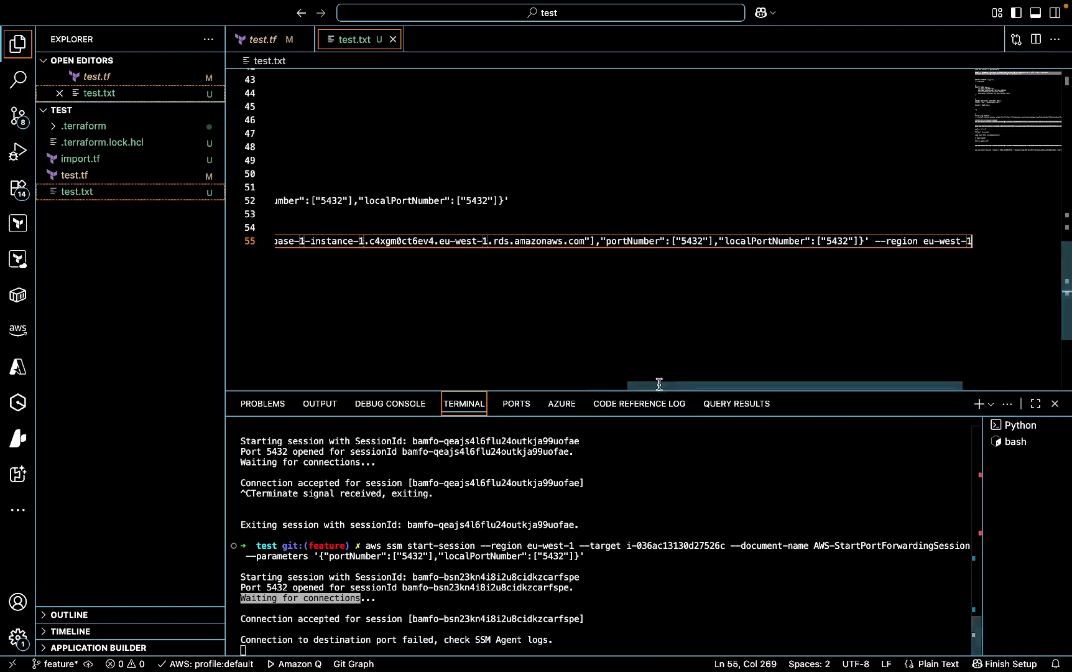
{"action": "left_click_drag", "start_coordinate": [658, 392], "coordinate": [468, 364]}
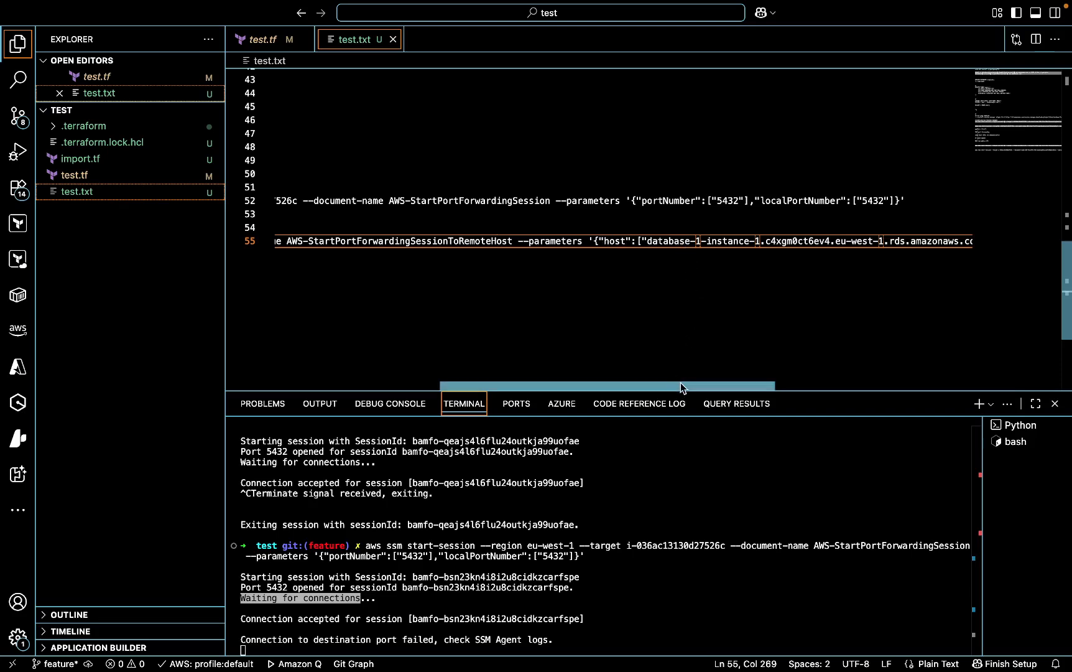
{"action": "left_click_drag", "start_coordinate": [681, 383], "coordinate": [840, 385]}
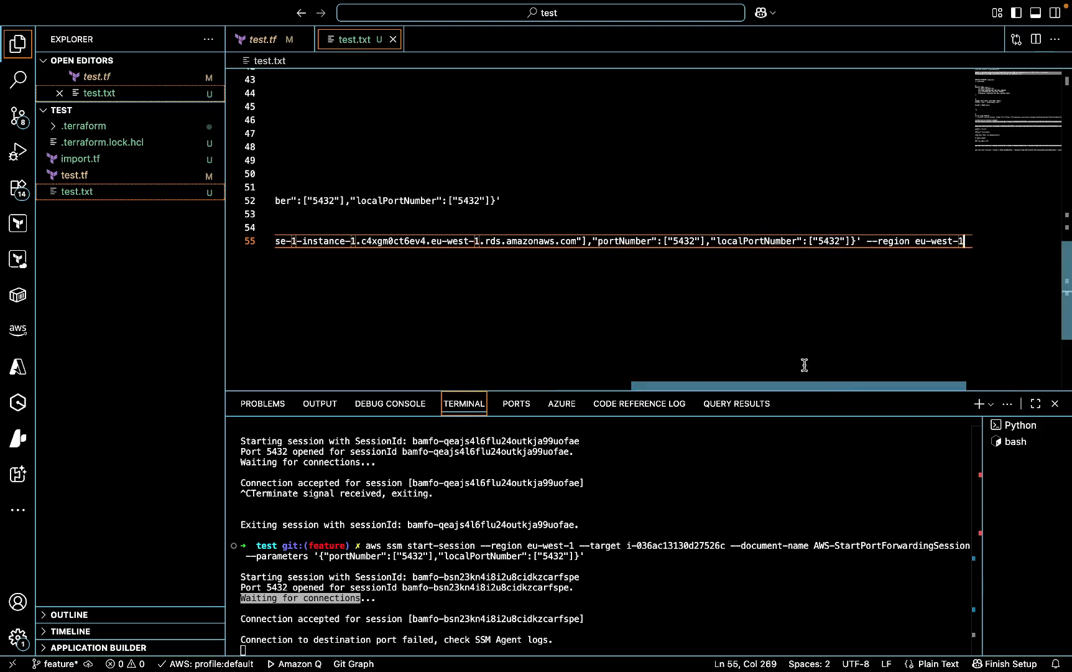
- Highlight the port values, the database host name and the remote-host document name in the command on line 55
{"action": "left_click", "coordinate": [668, 241]}
{"action": "left_click_drag", "start_coordinate": [668, 241], "coordinate": [711, 241]}
{"action": "left_click_drag", "start_coordinate": [818, 242], "coordinate": [858, 241]}
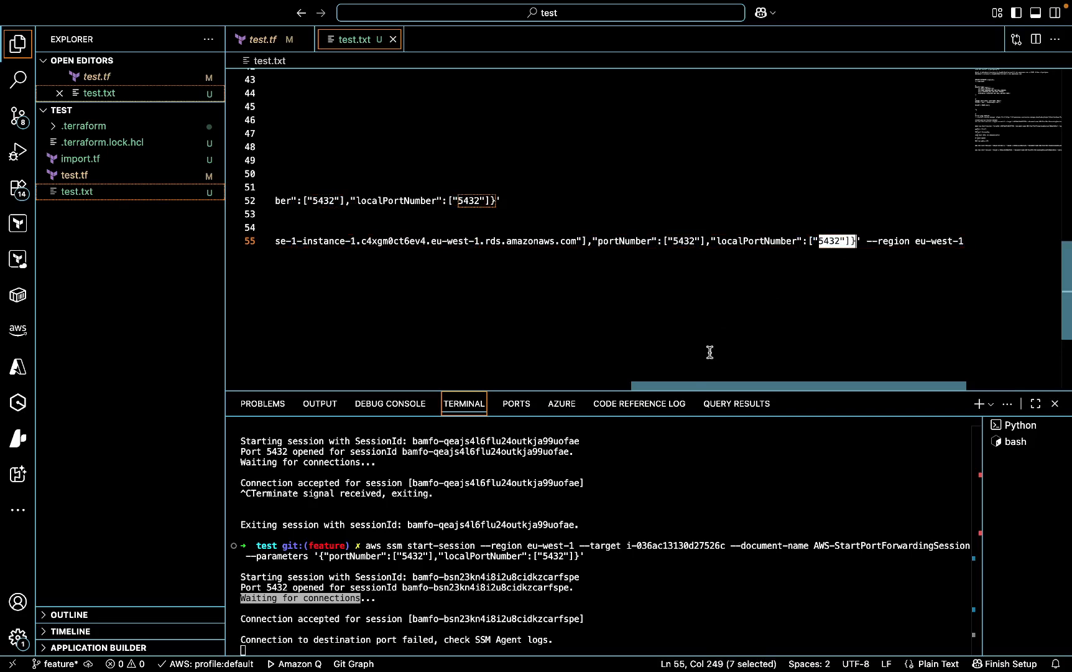
{"action": "left_click_drag", "start_coordinate": [694, 382], "coordinate": [513, 385]}
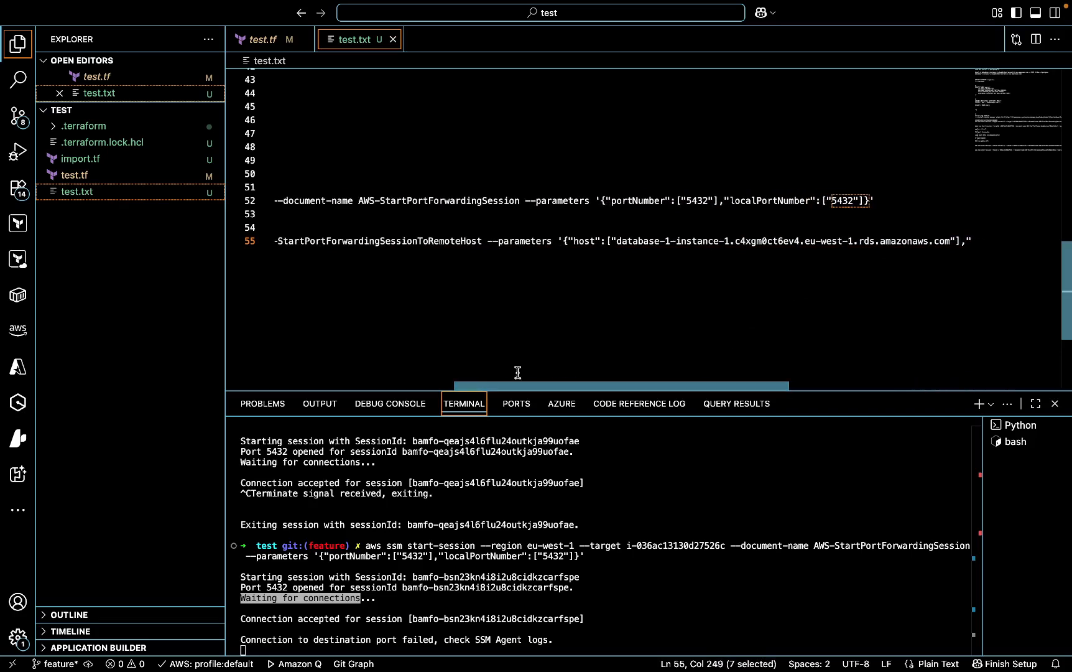
{"action": "left_click_drag", "start_coordinate": [680, 241], "coordinate": [725, 244]}
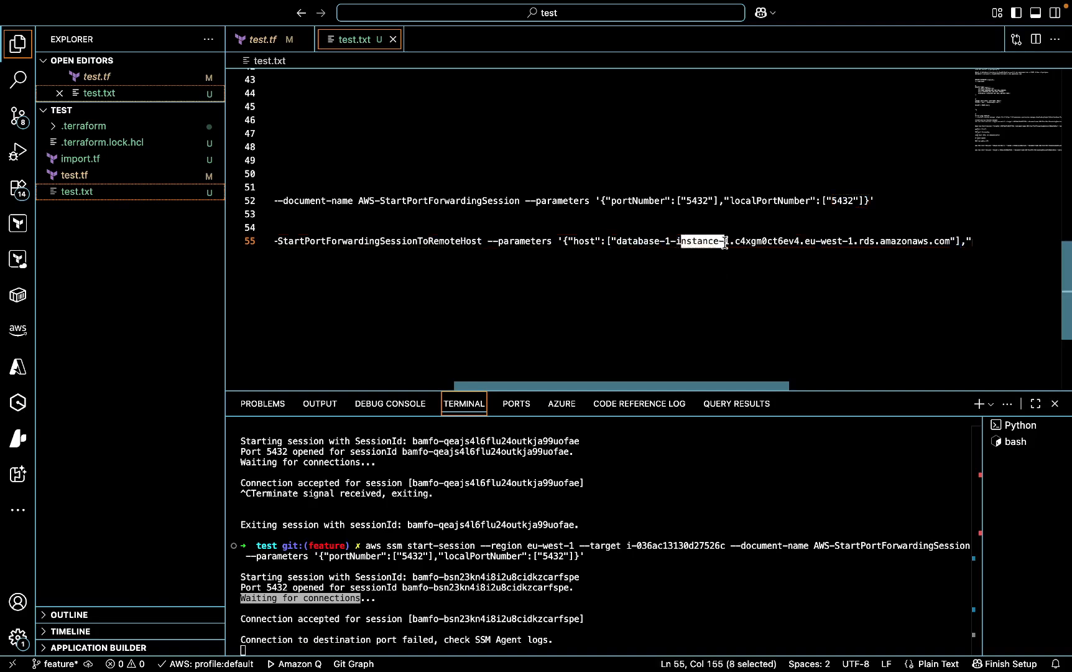
{"action": "left_click_drag", "start_coordinate": [425, 241], "coordinate": [485, 242]}
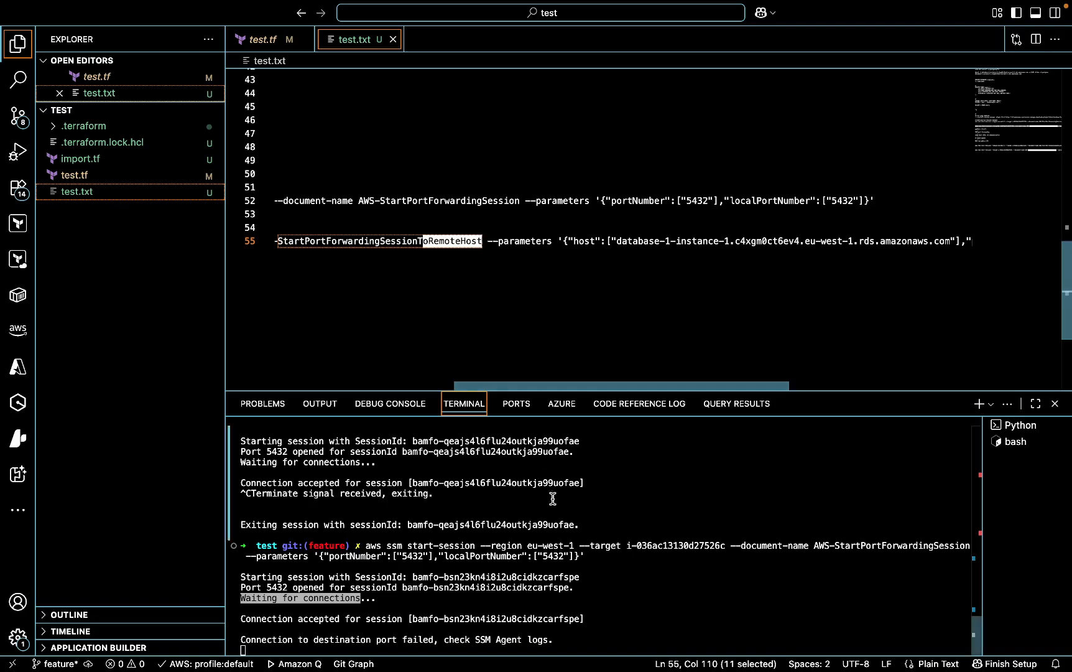
- Stop the running port-forwarding session in the terminal
{"action": "left_click", "coordinate": [582, 589]}
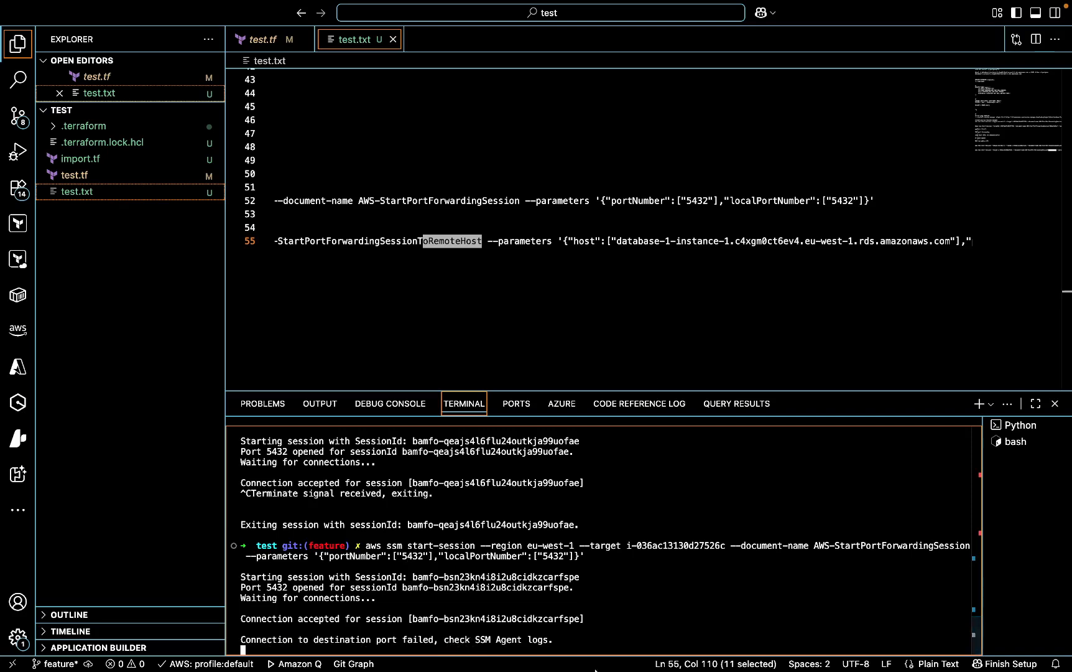
{"action": "mouse_move", "coordinate": [700, 668]}
{"action": "mouse_move", "coordinate": [877, 667]}
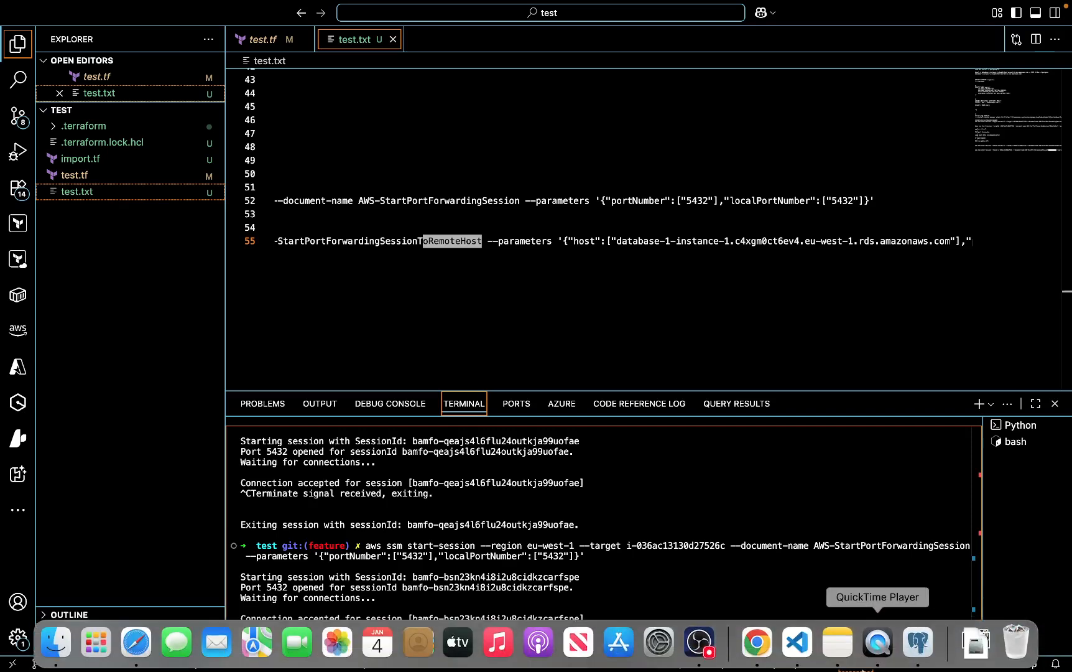
{"action": "left_click", "coordinate": [918, 647]}
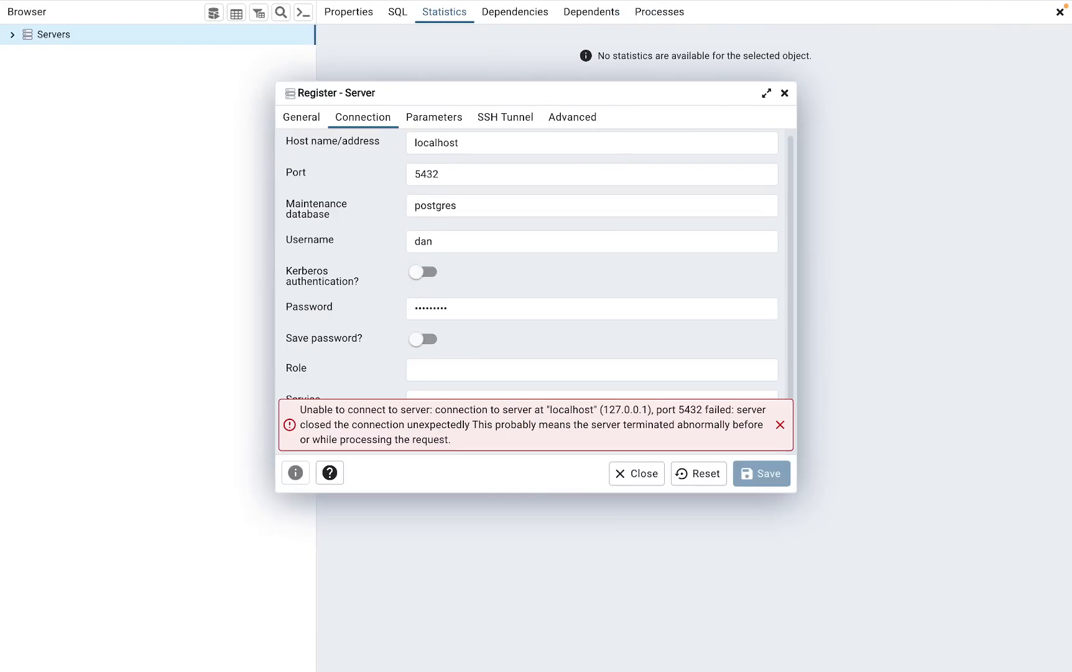
{"action": "mouse_move", "coordinate": [833, 666]}
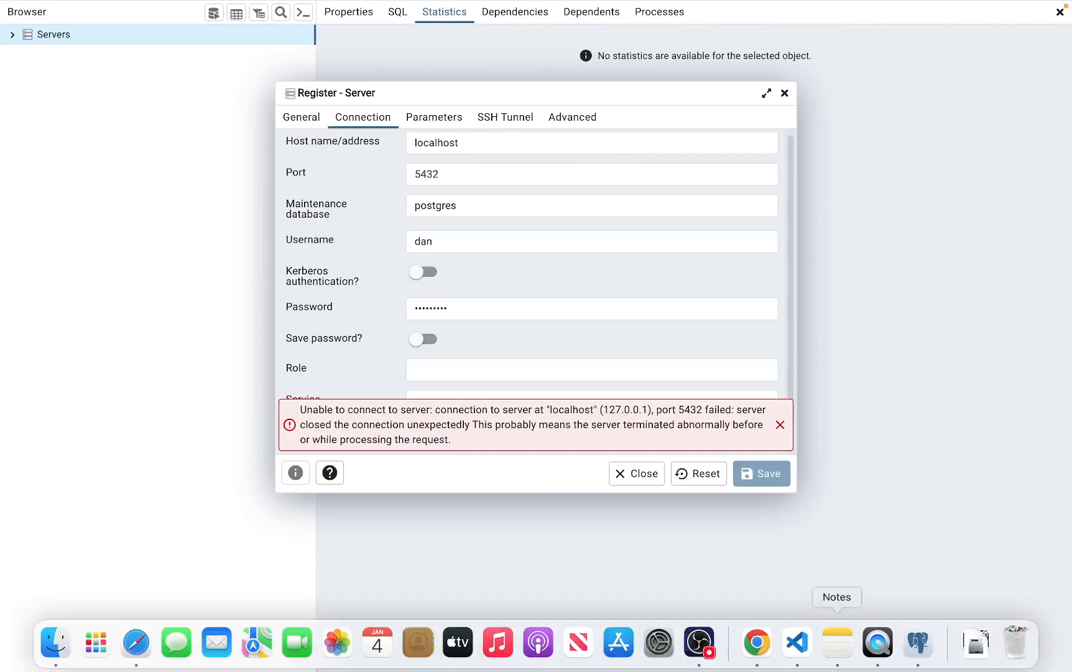
{"action": "left_click", "coordinate": [798, 648]}
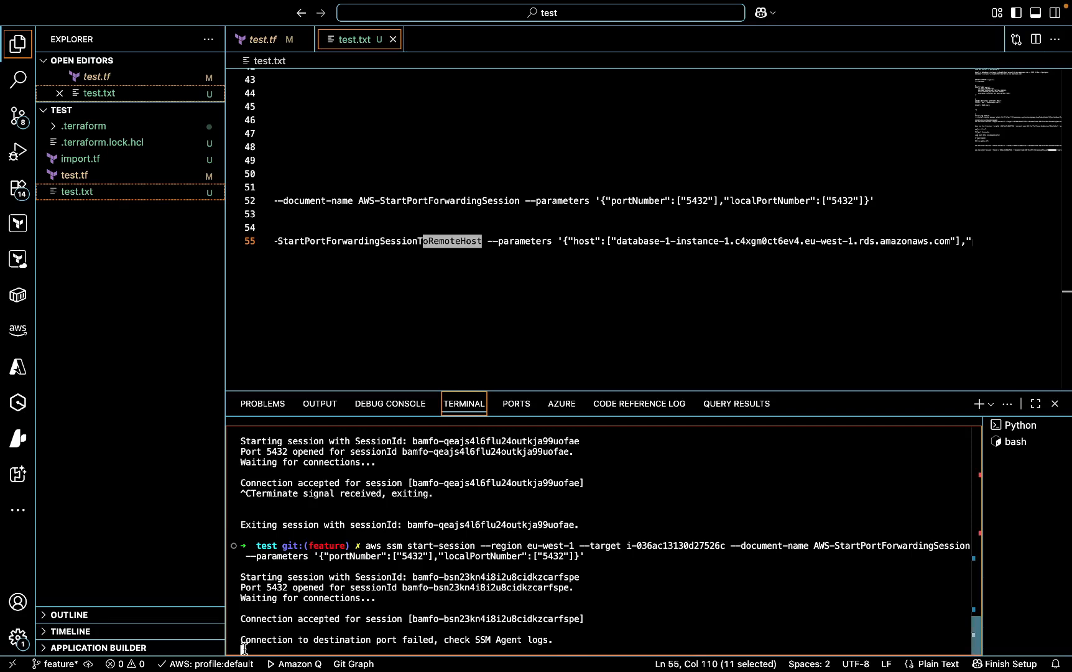
{"action": "key", "text": "ctrl+c"}
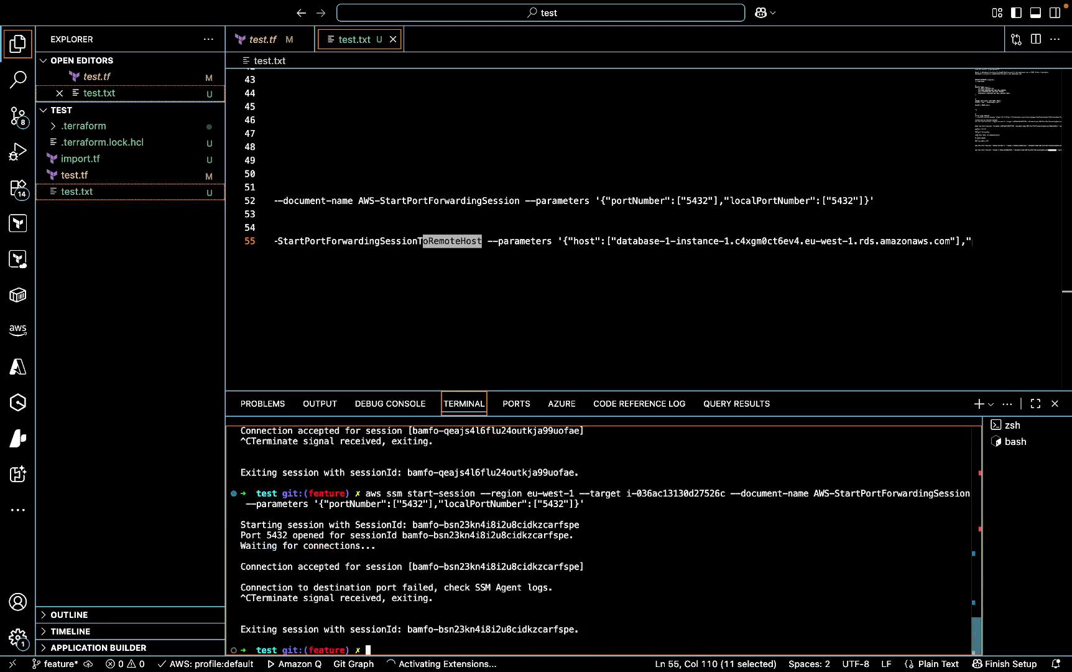
- Copy the complete remote-host port-forwarding command from line 55
{"action": "left_click_drag", "start_coordinate": [368, 495], "coordinate": [563, 504]}
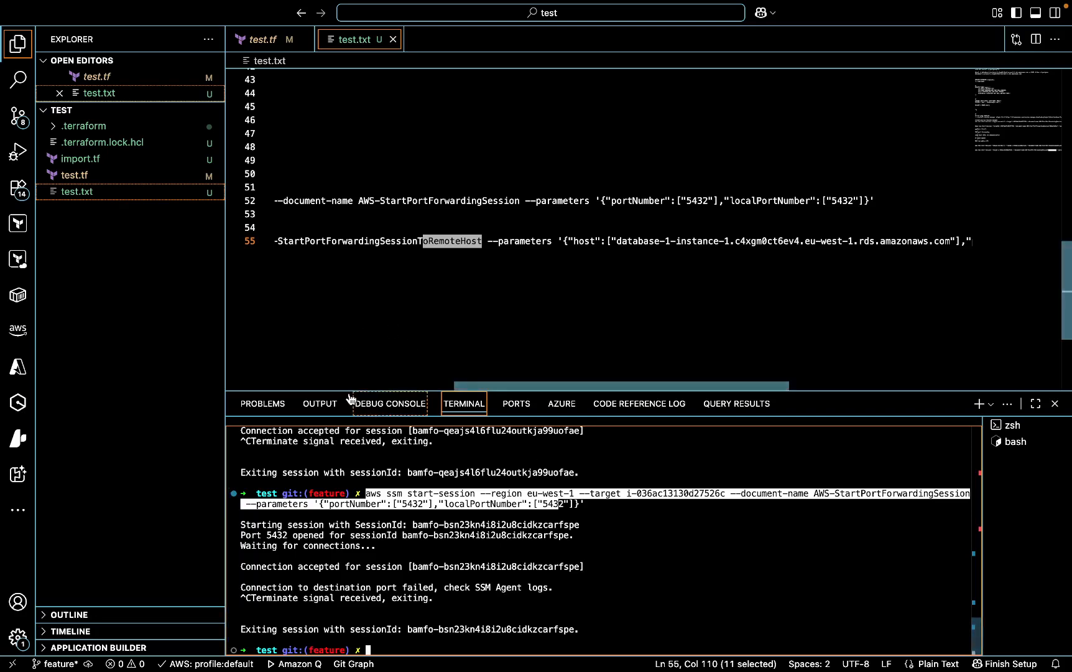
{"action": "left_click_drag", "start_coordinate": [469, 385], "coordinate": [299, 269]}
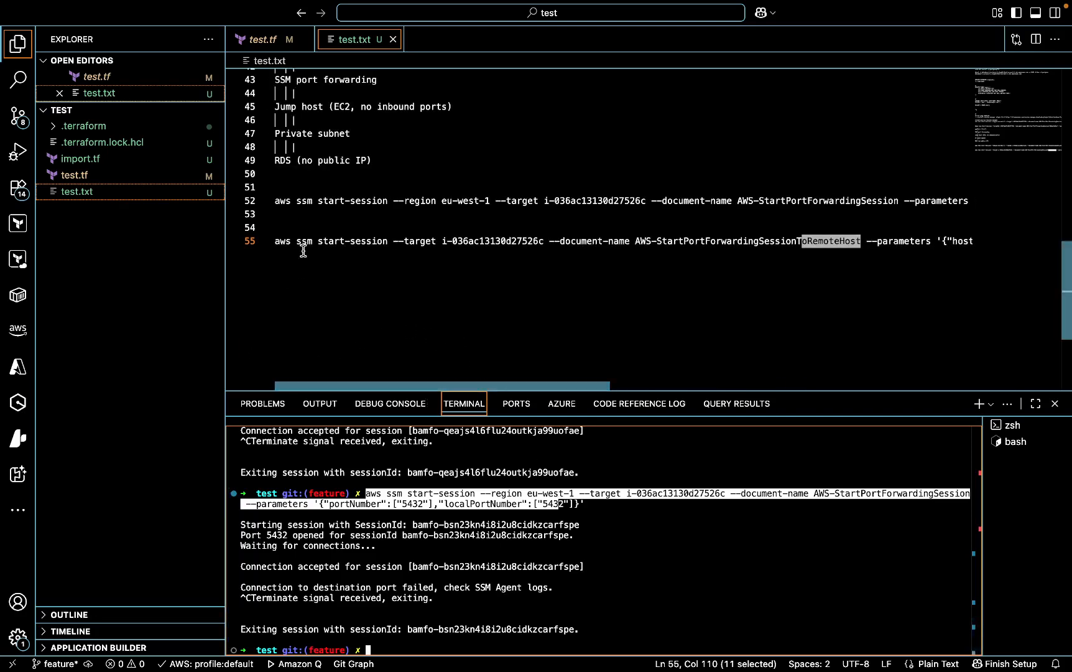
{"action": "left_click", "coordinate": [277, 242]}
{"action": "key", "text": "shift+End"}
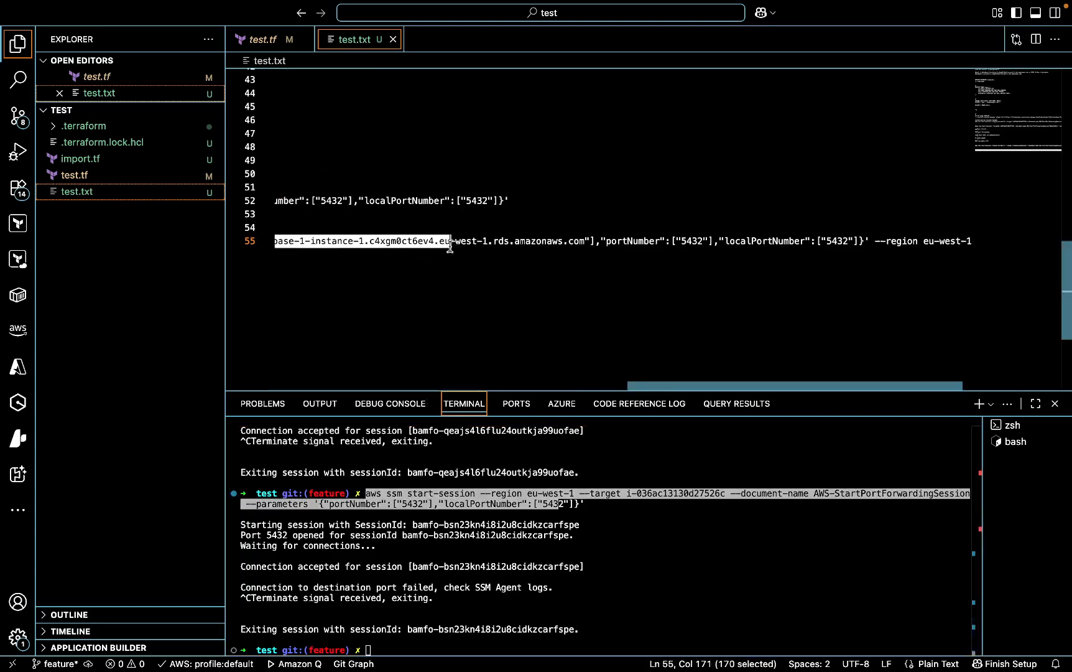
{"action": "scroll", "coordinate": [970, 242], "scroll_direction": "right", "scroll_amount": 1}
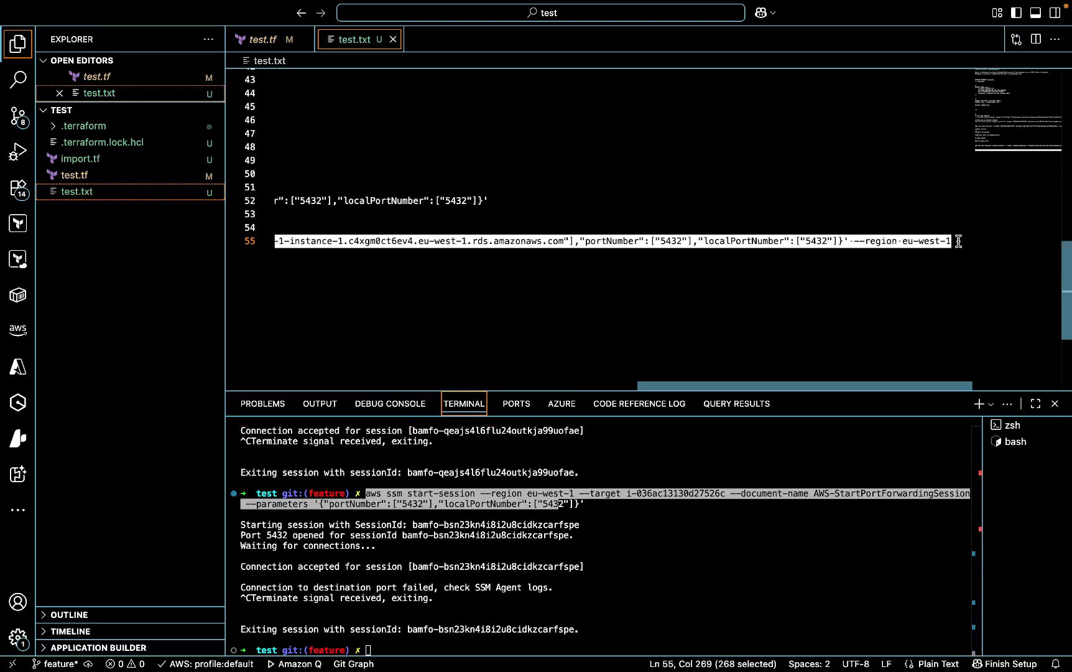
{"action": "right_click", "coordinate": [831, 237]}
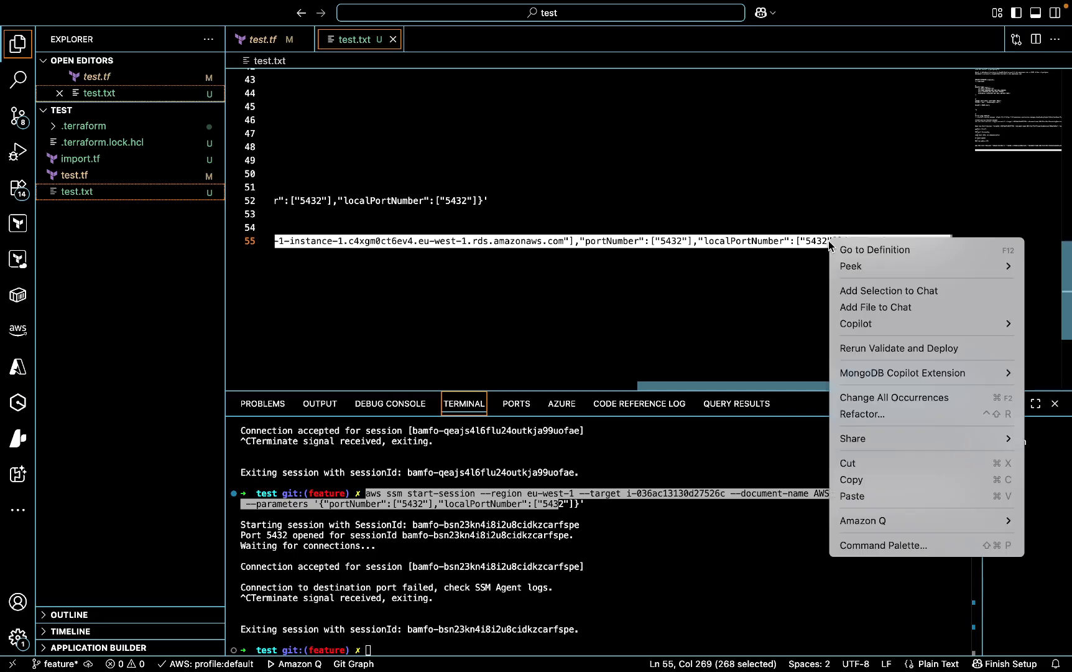
{"action": "left_click", "coordinate": [858, 489]}
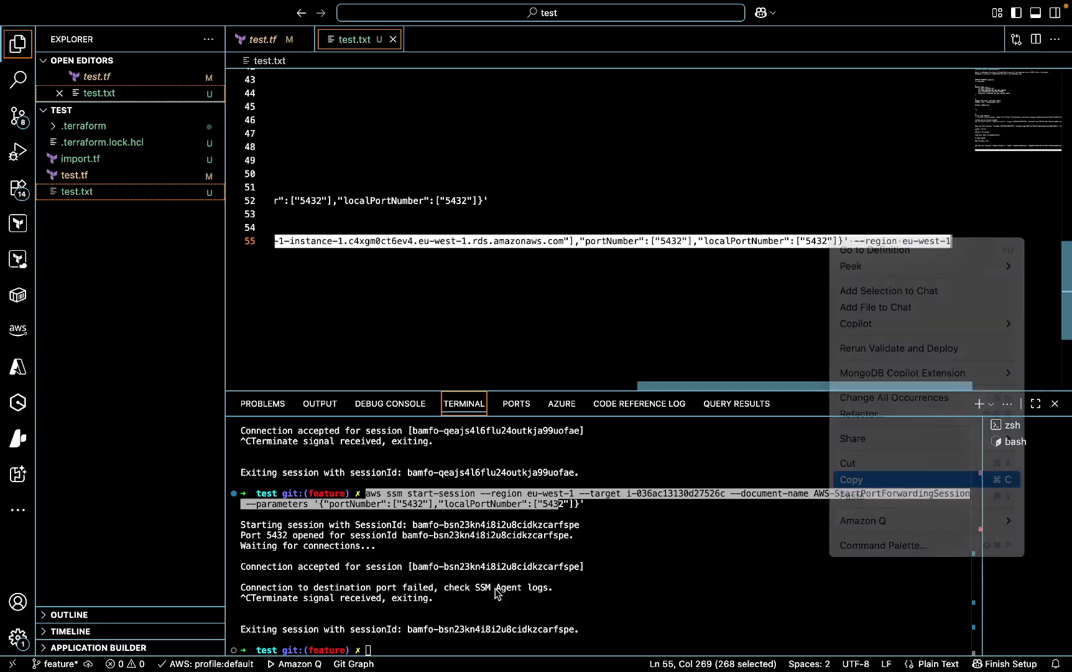
- Clear the terminal and run the copied AWS-StartPortForwardingSessionToRemoteHost command
{"action": "left_click", "coordinate": [401, 649]}
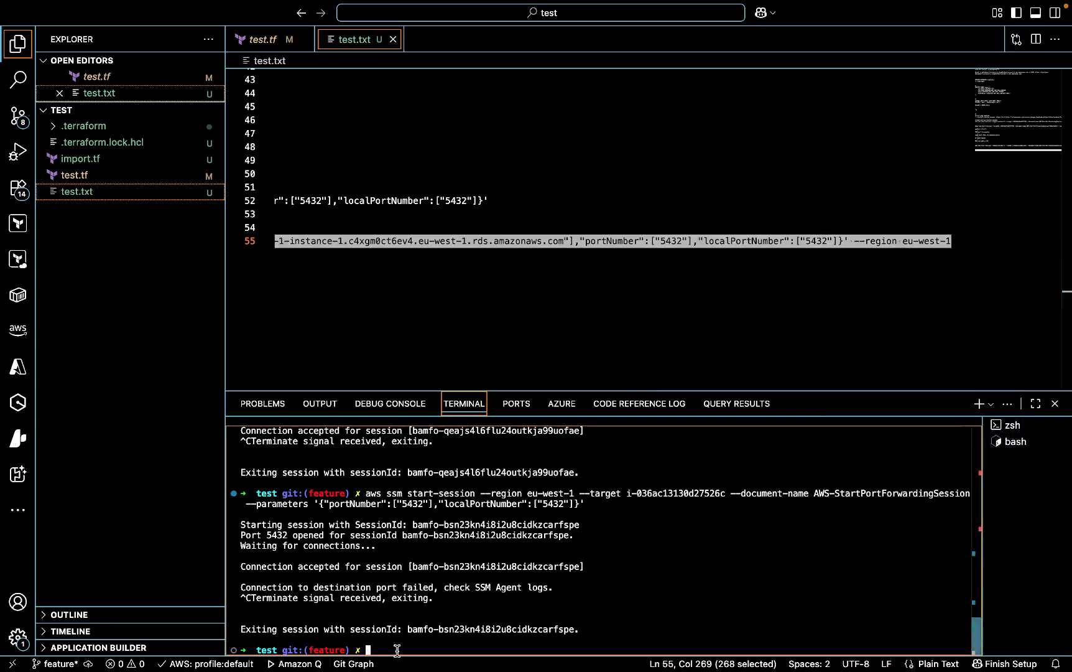
{"action": "key", "text": "ctrl+l"}
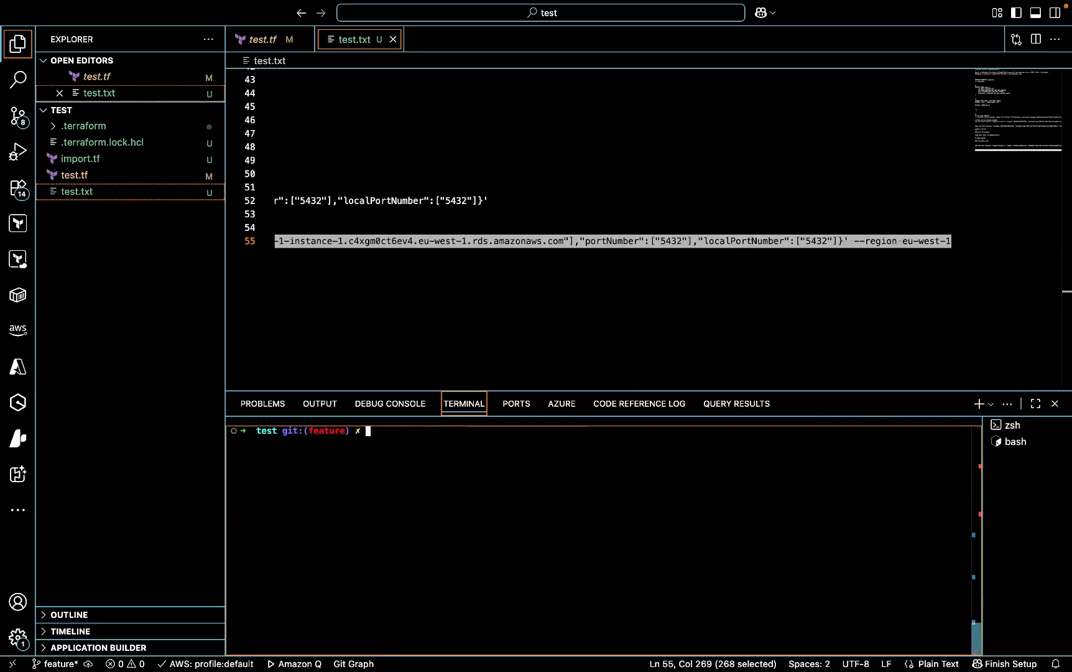
{"action": "key", "text": "super+v"}
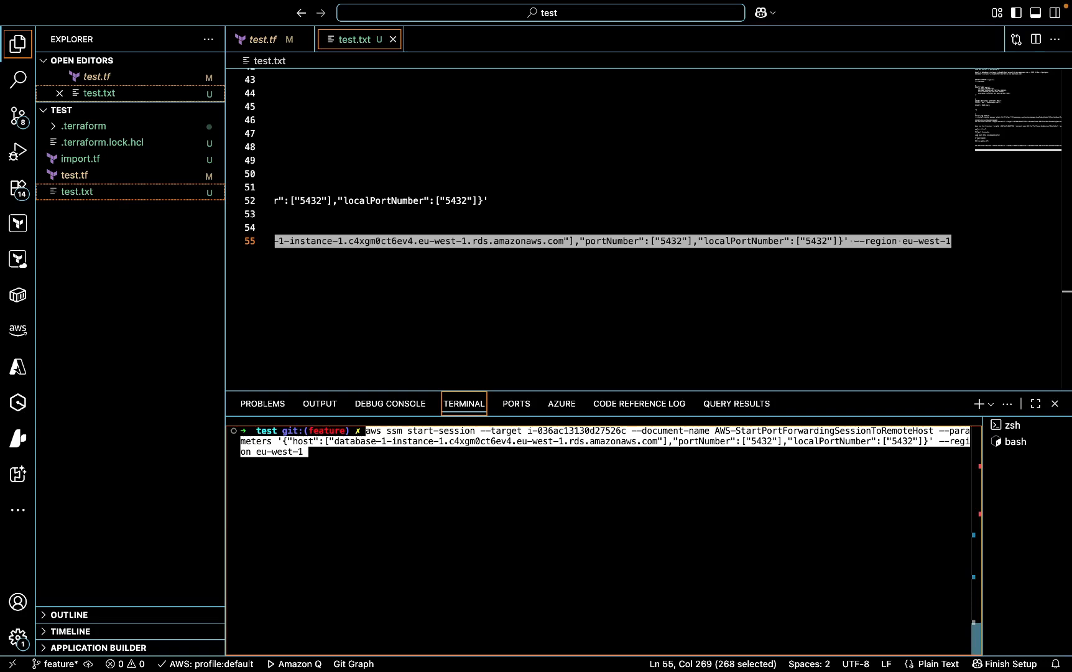
{"action": "key", "text": "Return"}
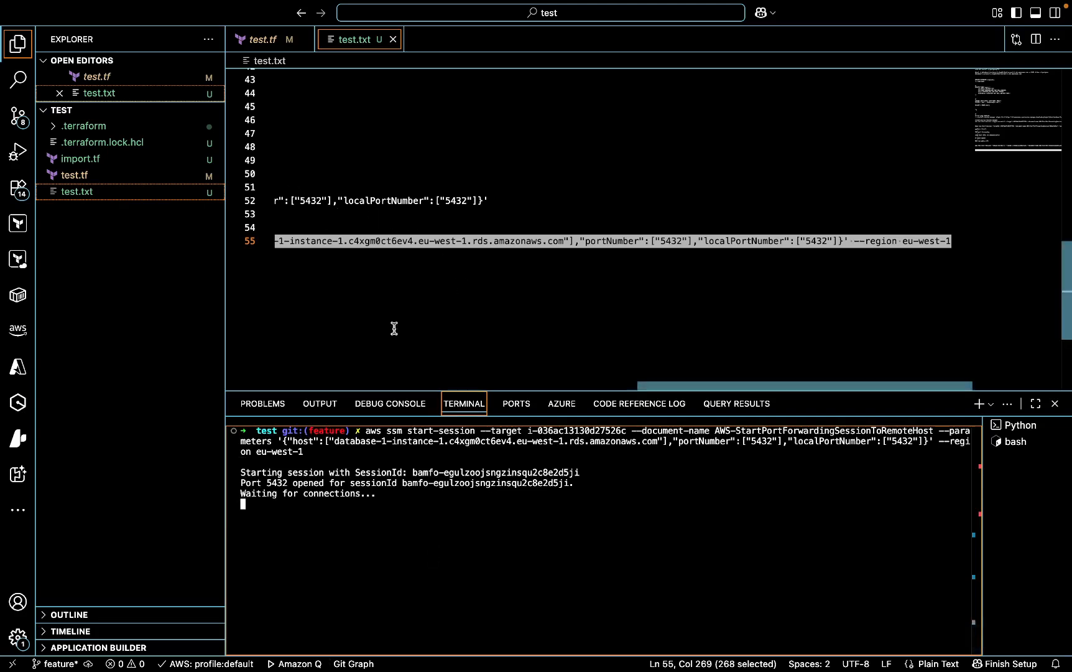
- Switch to pgAdmin, review the failed Register - Server connection settings and close that dialog
{"action": "mouse_move", "coordinate": [616, 662]}
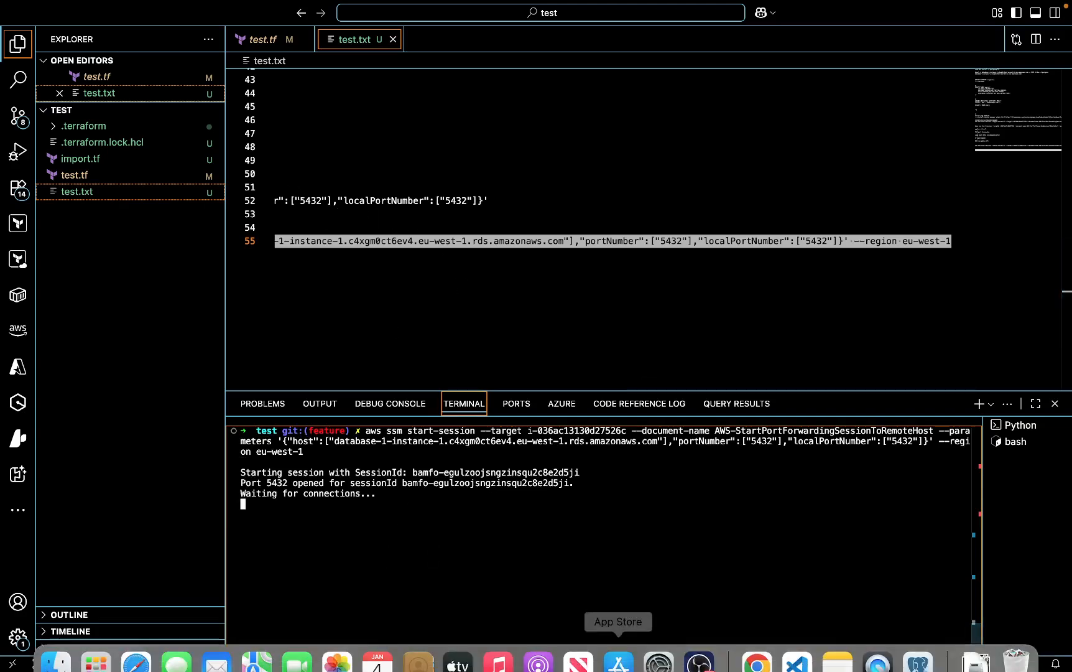
{"action": "left_click", "coordinate": [916, 653]}
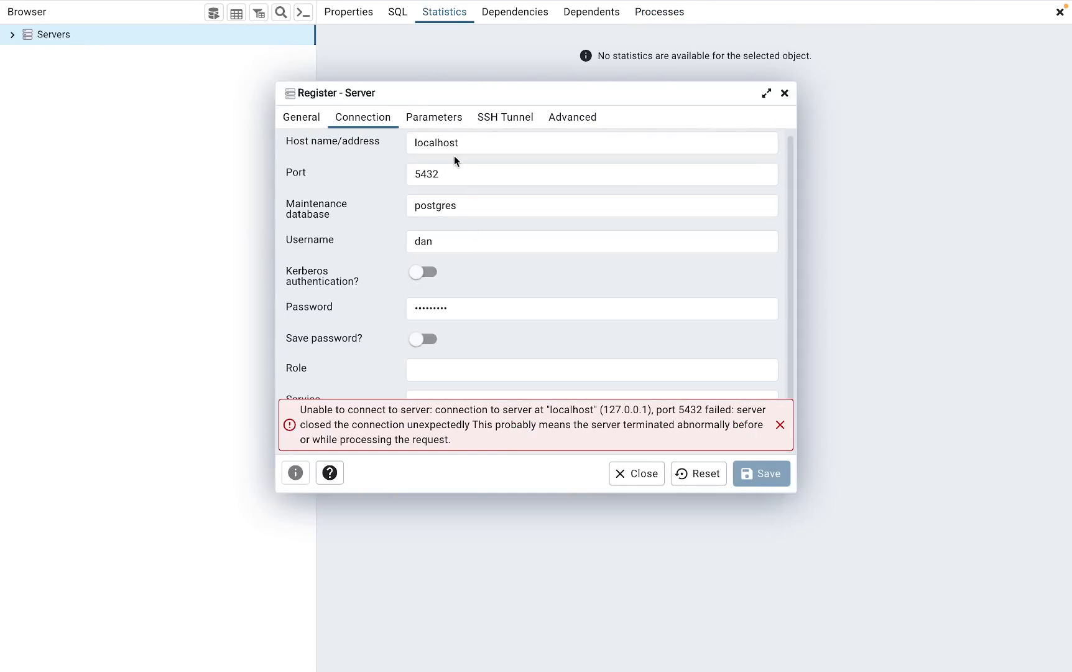
{"action": "left_click", "coordinate": [534, 202]}
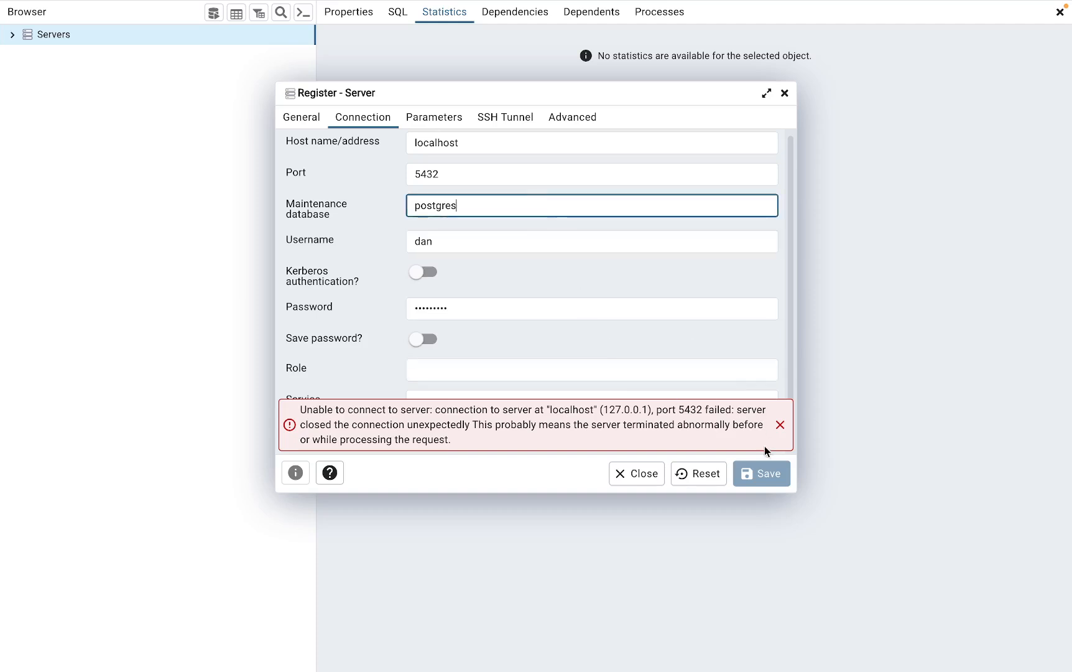
{"action": "left_click", "coordinate": [441, 144]}
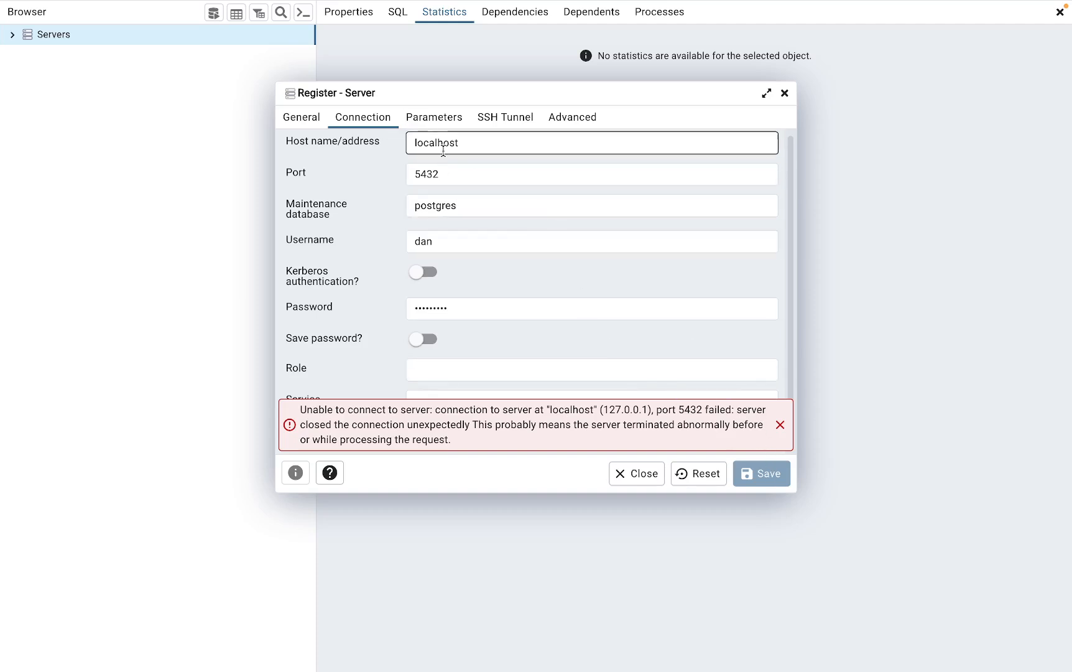
{"action": "left_click", "coordinate": [313, 118]}
{"action": "left_click", "coordinate": [424, 153]}
{"action": "left_click", "coordinate": [460, 147]}
{"action": "left_click", "coordinate": [375, 124]}
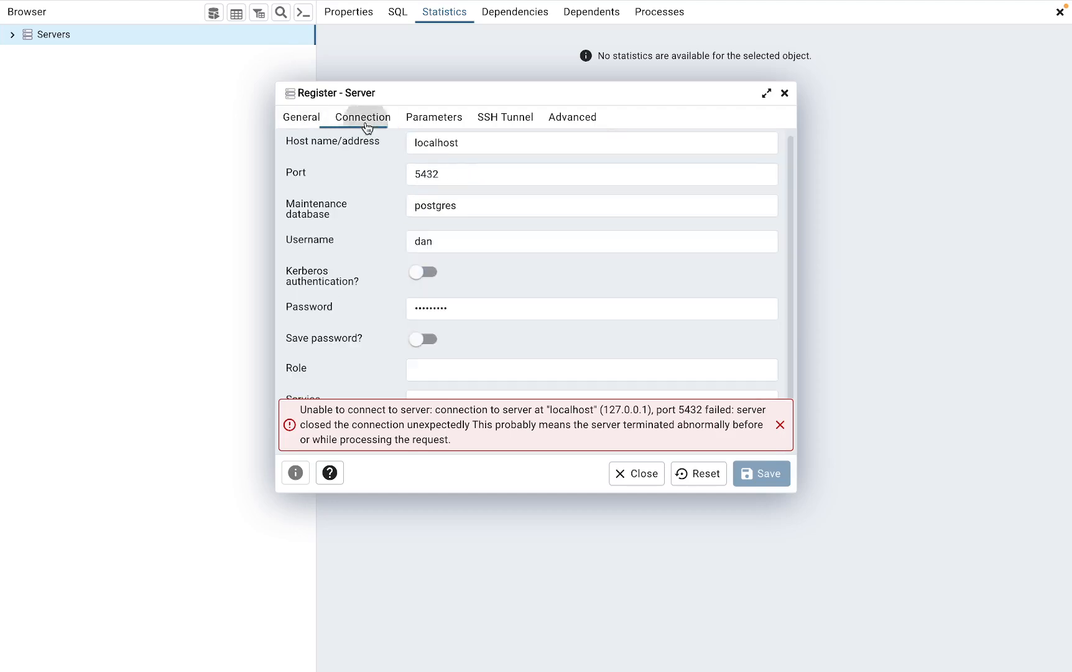
{"action": "left_click", "coordinate": [459, 308]}
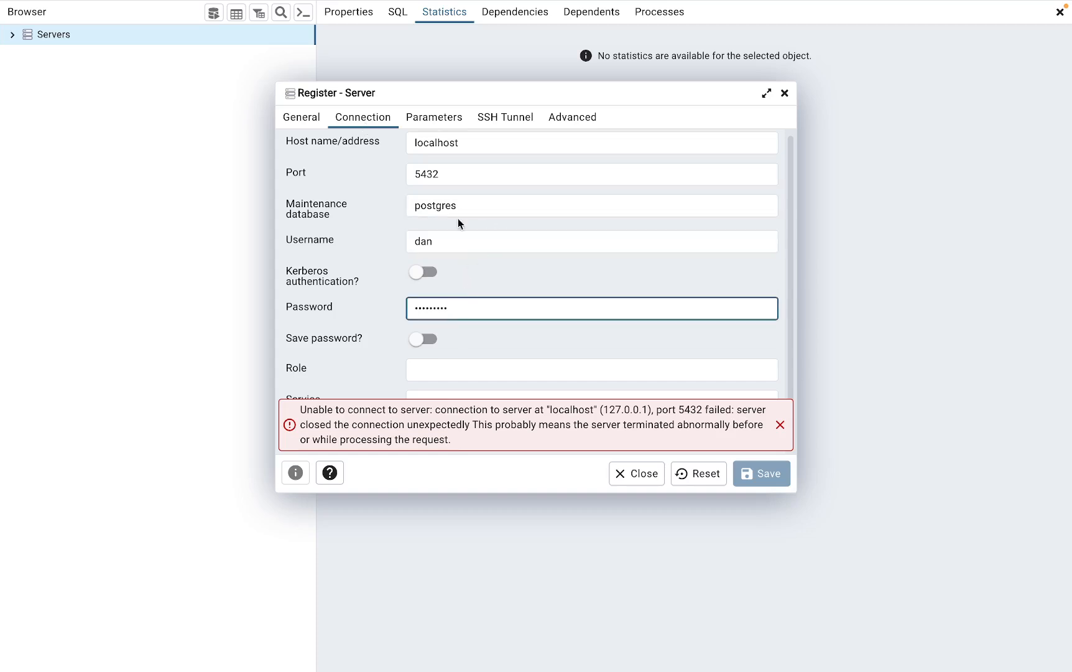
{"action": "left_click", "coordinate": [785, 94]}
{"action": "left_click", "coordinate": [725, 138]}
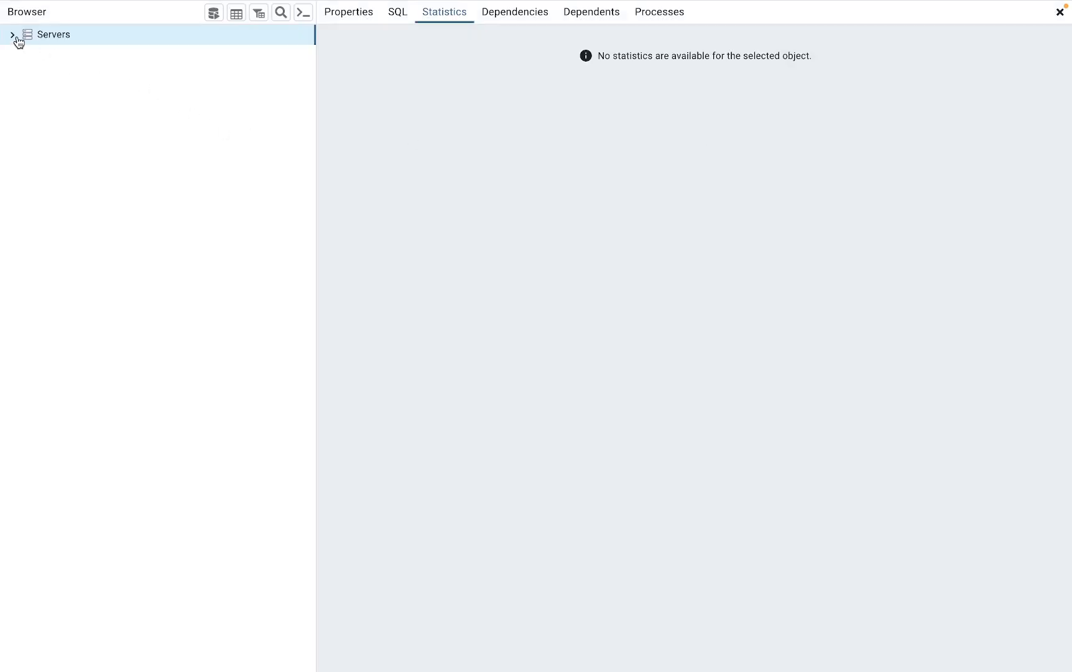
- Start registering a new server and name it test
{"action": "left_click", "coordinate": [13, 35]}
{"action": "mouse_move", "coordinate": [23, 5]}
{"action": "left_click", "coordinate": [125, 8]}
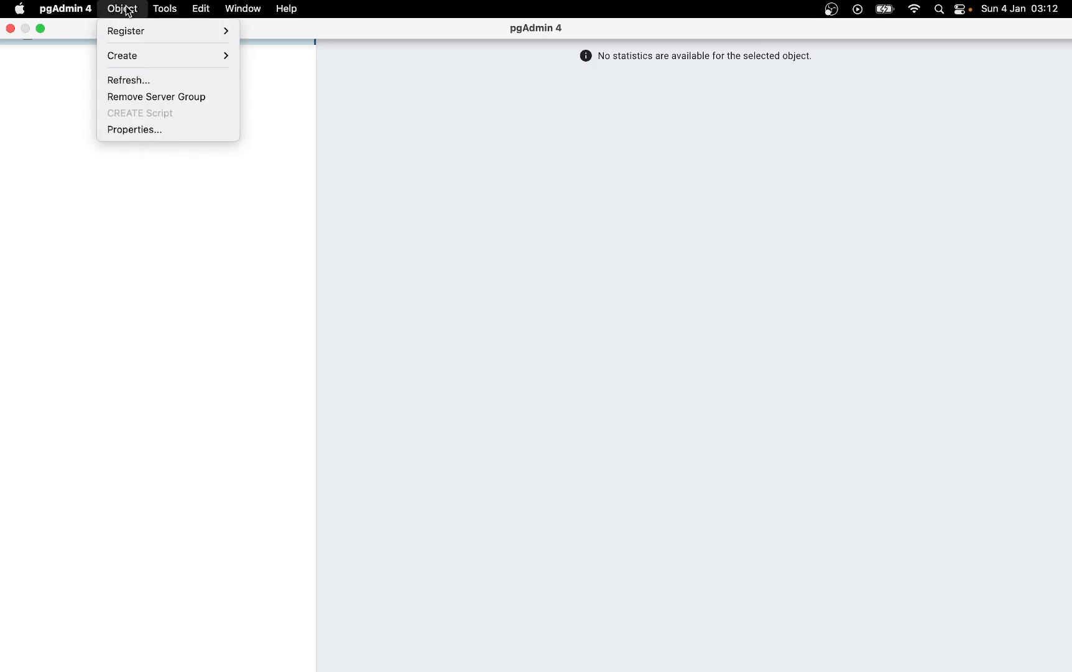
{"action": "mouse_move", "coordinate": [137, 34]}
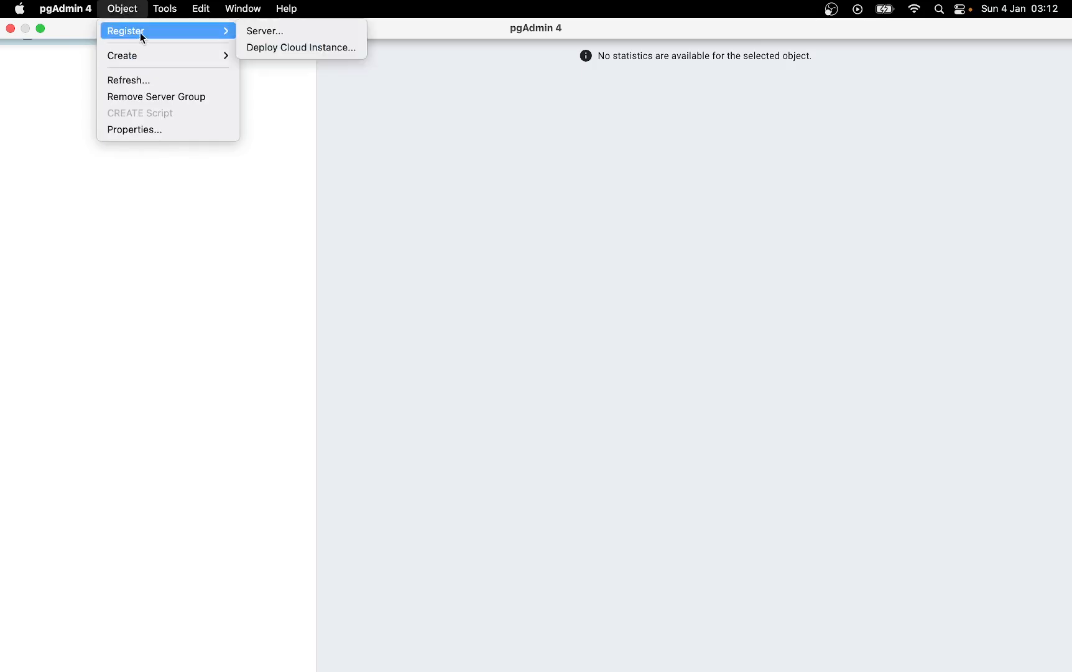
{"action": "left_click", "coordinate": [265, 34]}
{"action": "left_click", "coordinate": [436, 132]}
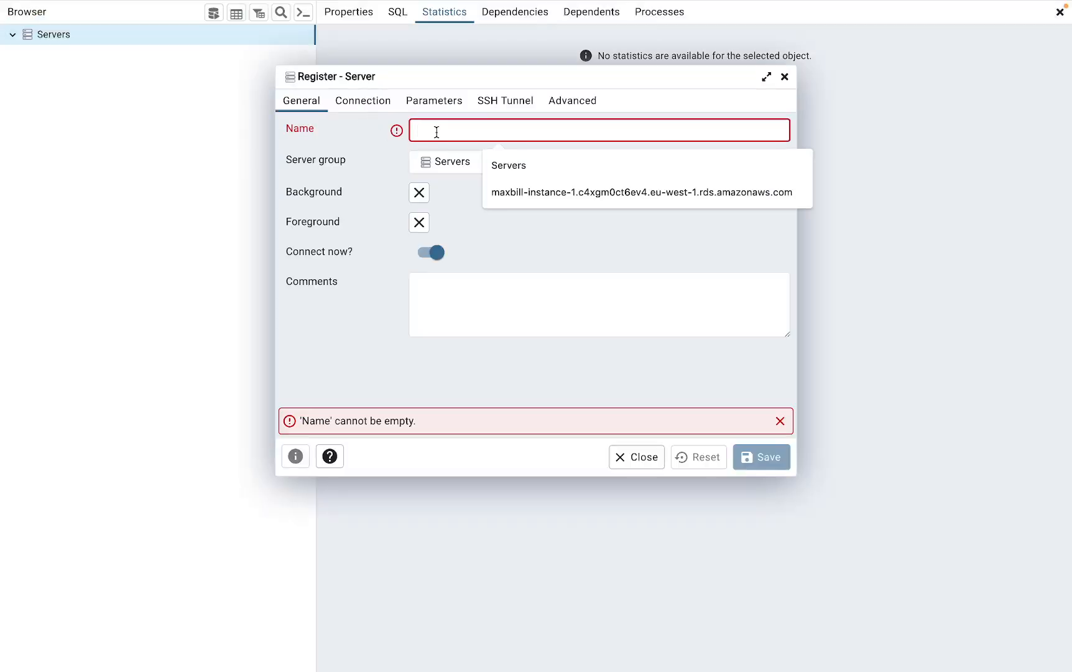
{"action": "type", "text": "test"}
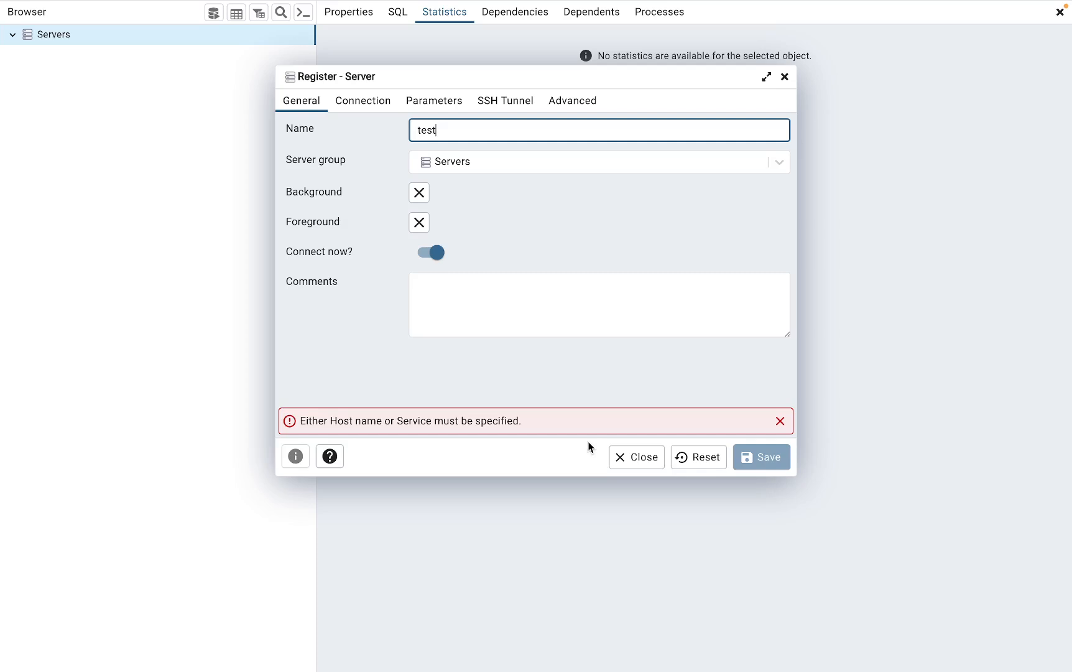
- Set the connection host name to localhost and enter the database username
{"action": "left_click", "coordinate": [376, 101]}
{"action": "left_click", "coordinate": [440, 130]}
{"action": "type", "text": "localhost"}
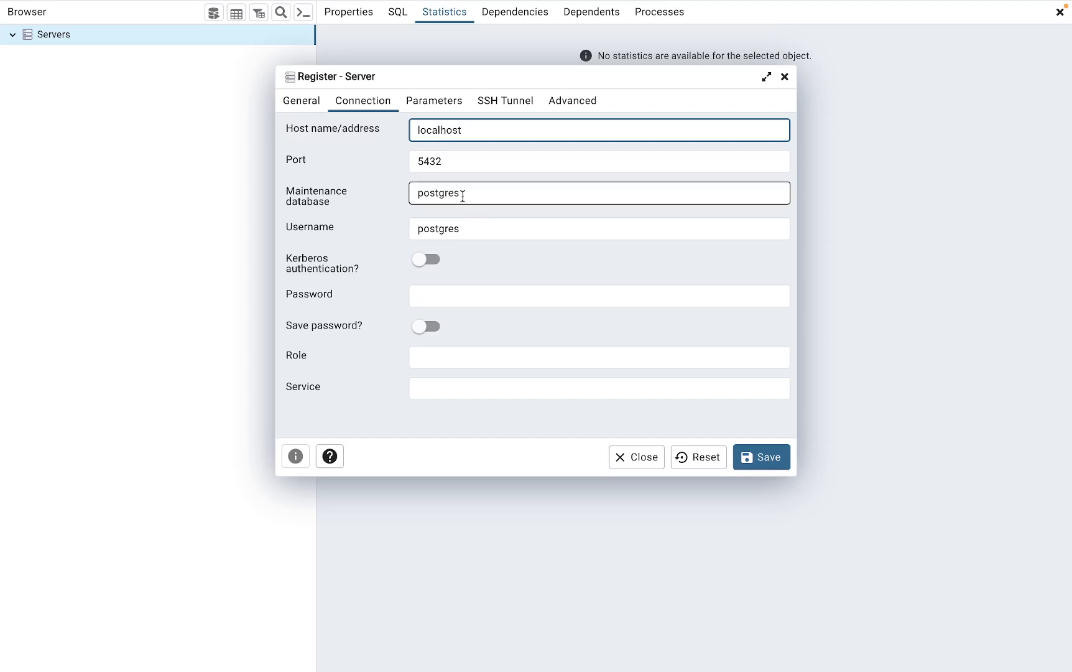
{"action": "left_click_drag", "start_coordinate": [464, 229], "coordinate": [404, 225]}
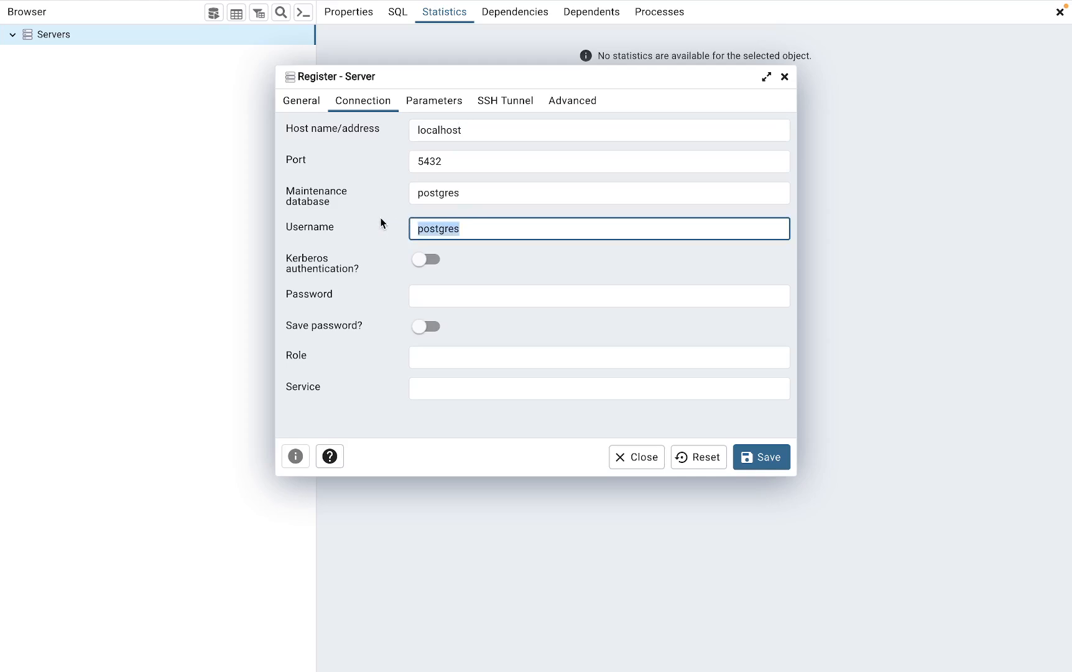
{"action": "type", "text": "b"}
{"action": "key", "text": "BackSpace"}
{"action": "type", "text": "n"}
- Enter the database password and save the new server registration
{"action": "left_click", "coordinate": [419, 300]}
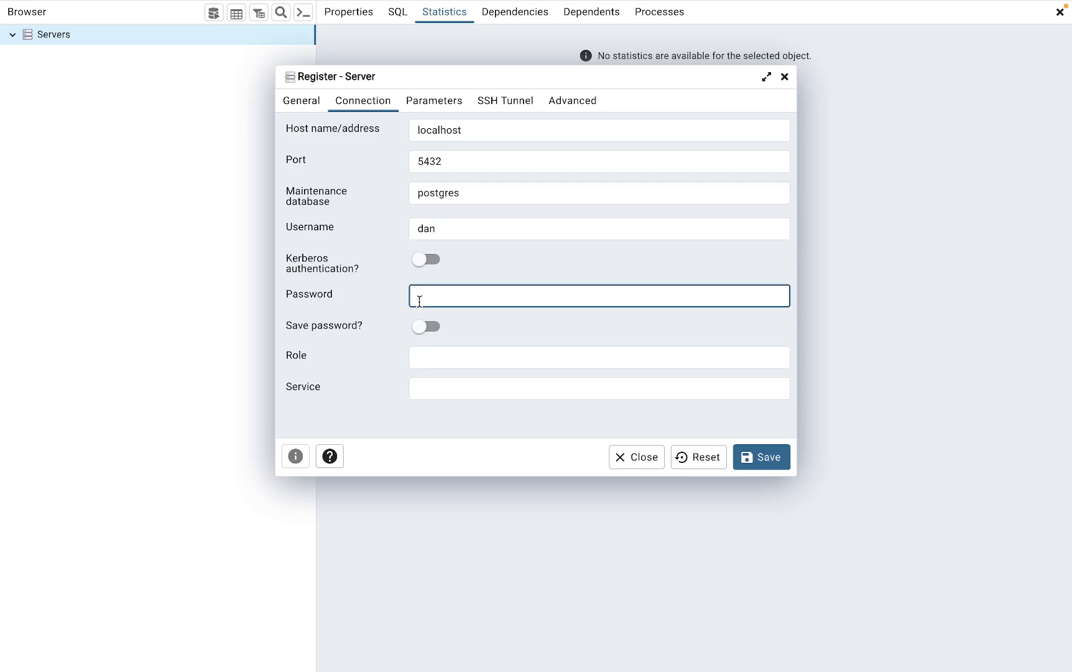
{"action": "type", "text": "123456789"}
{"action": "left_click", "coordinate": [767, 458]}
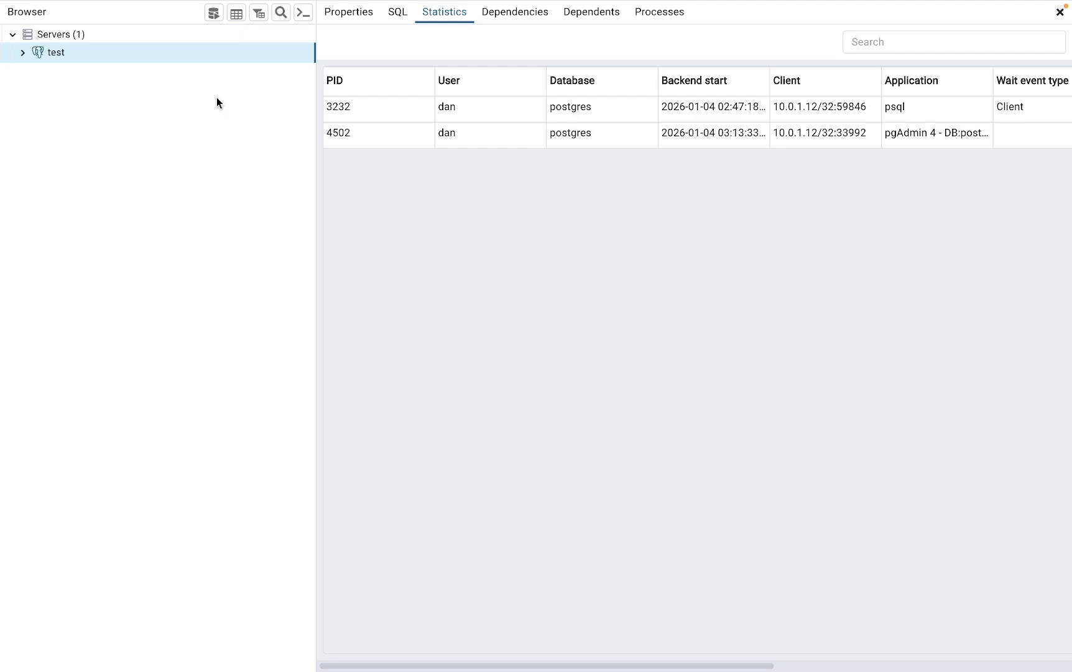
{"action": "mouse_move", "coordinate": [711, 669]}
{"action": "mouse_move", "coordinate": [838, 669]}
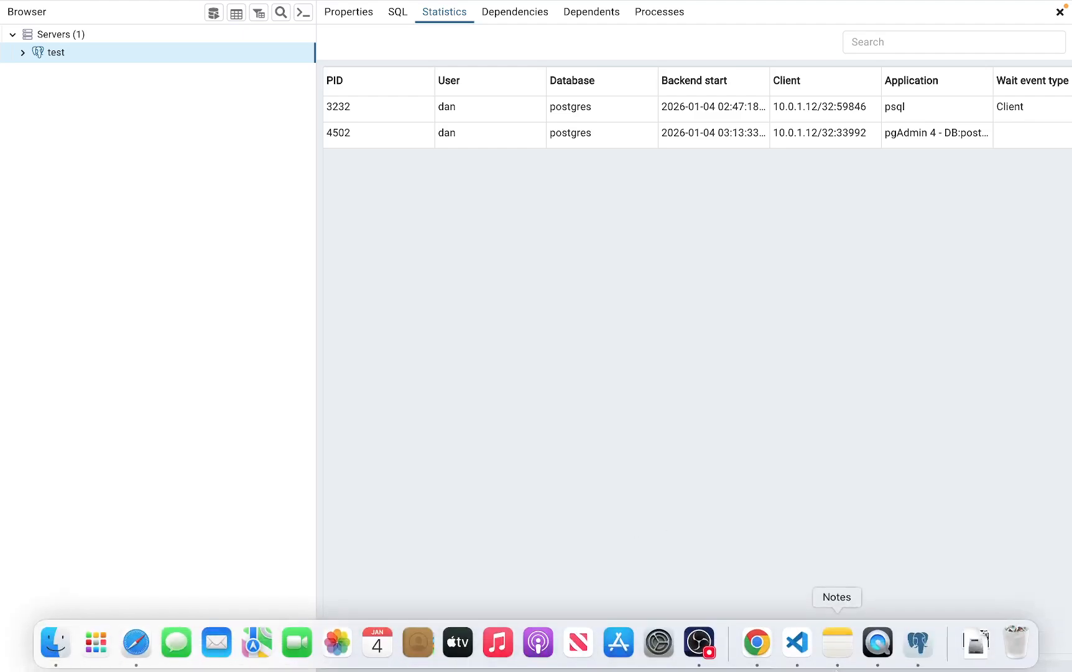